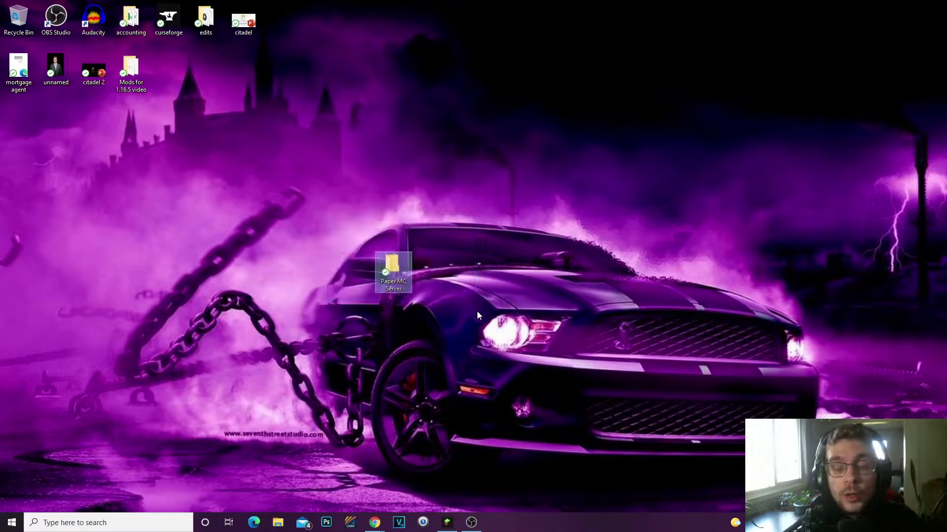
# - Open the Paper MC Server desktop folder to show it is empty, then close it
pyautogui.click(477, 312)
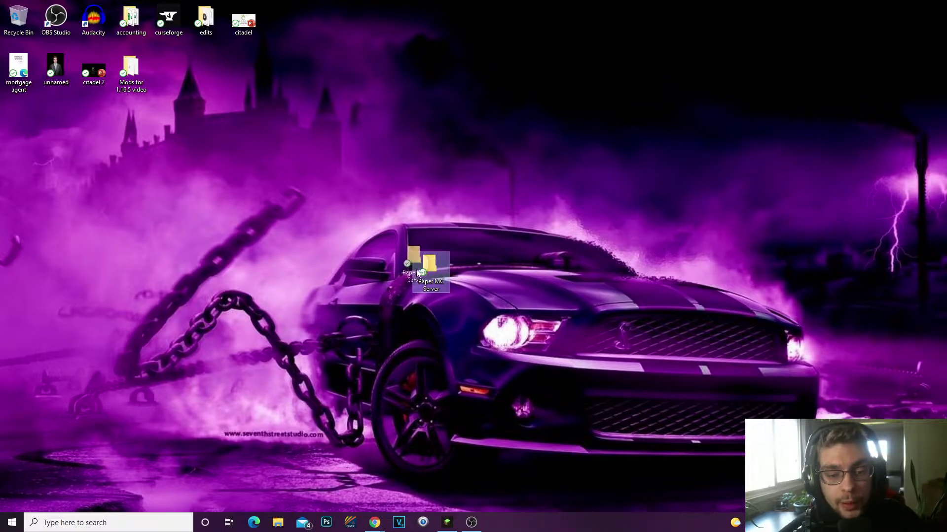
pyautogui.moveTo(416, 270); pyautogui.dragTo(419, 270)
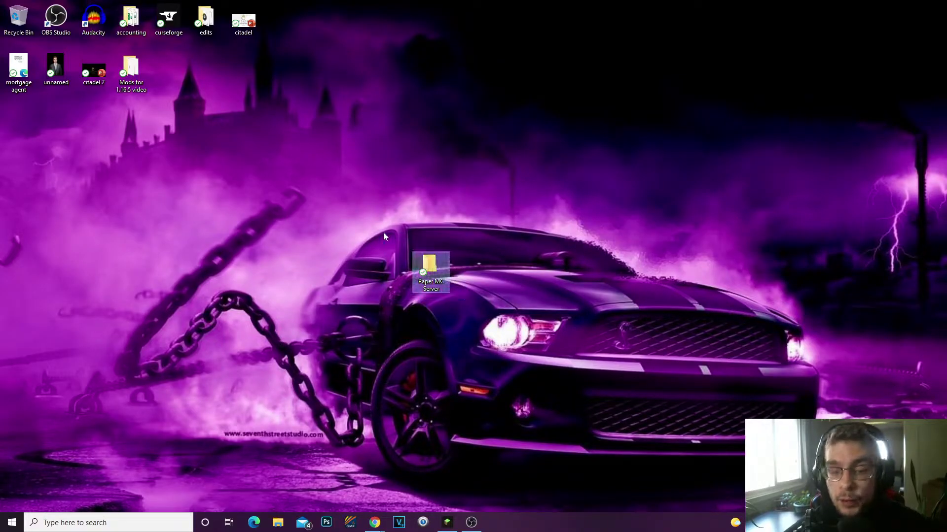
pyautogui.moveTo(383, 232); pyautogui.dragTo(449, 300)
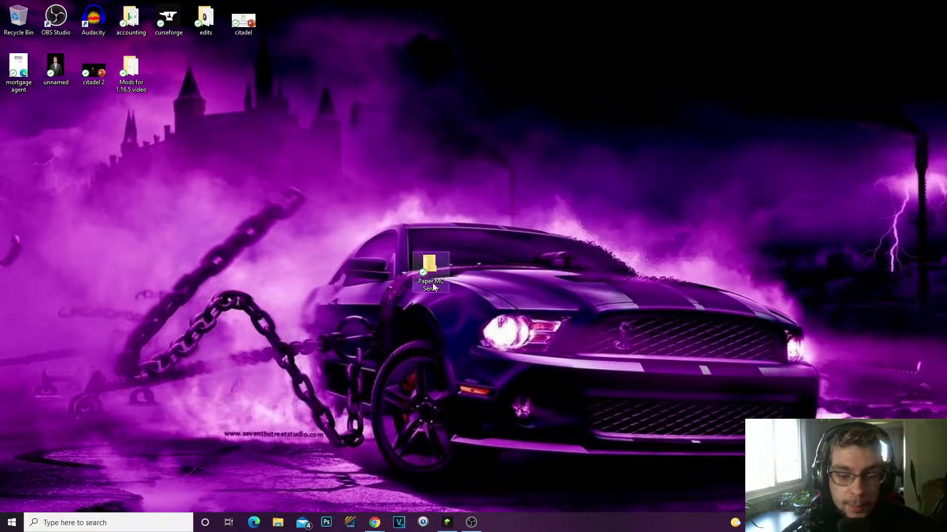
pyautogui.moveTo(433, 287)
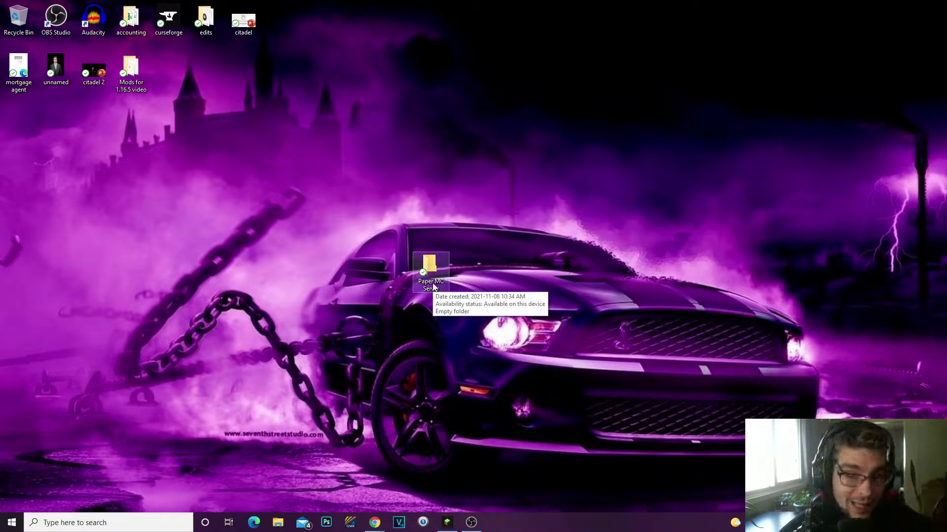
pyautogui.moveTo(434, 287); pyautogui.dragTo(358, 189)
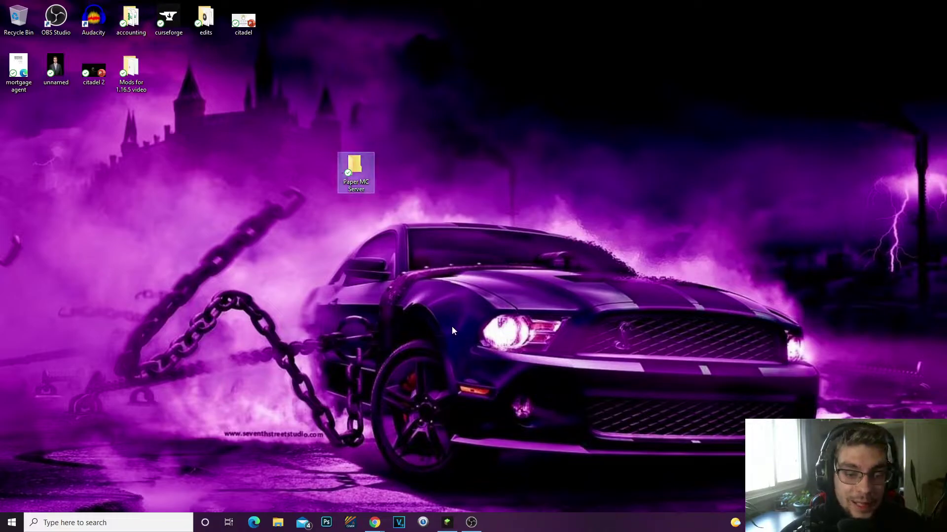
pyautogui.doubleClick(355, 171)
pyautogui.click(570, 92)
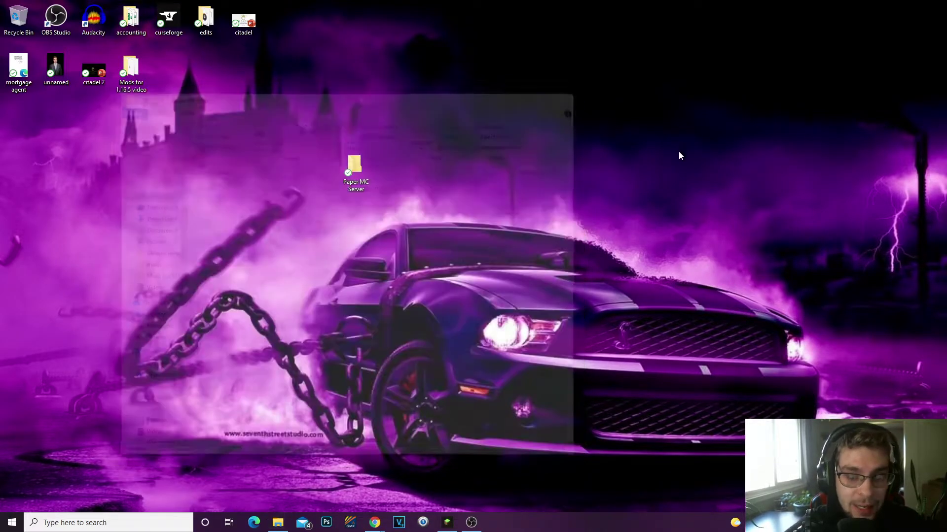
pyautogui.moveTo(355, 170); pyautogui.dragTo(431, 271)
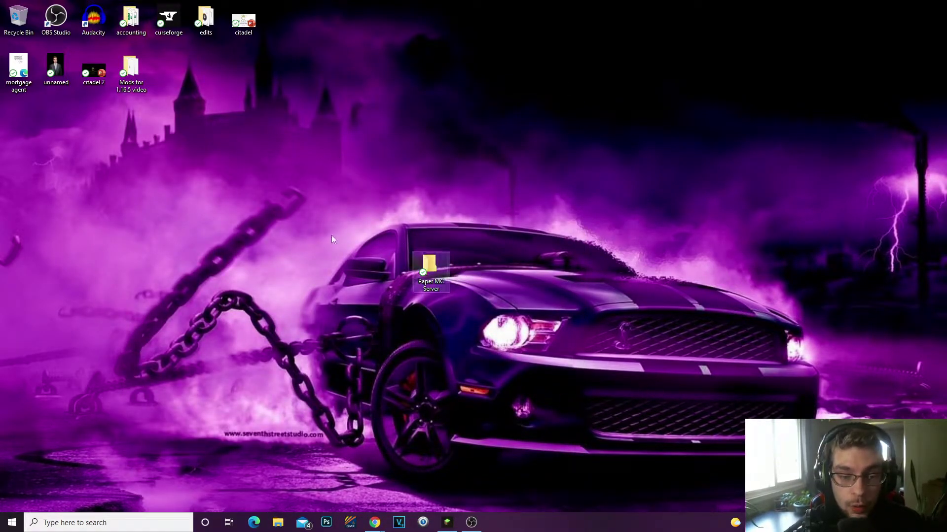
# - Dismiss the desktop context menu and return to the Oracle JDK 17 downloads page
pyautogui.rightClick(305, 228)
pyautogui.moveTo(355, 354)
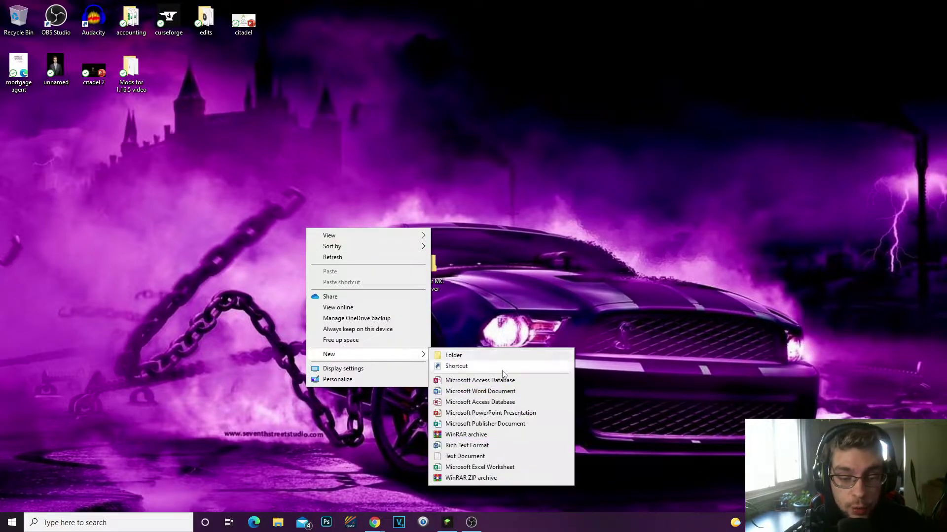
pyautogui.click(641, 247)
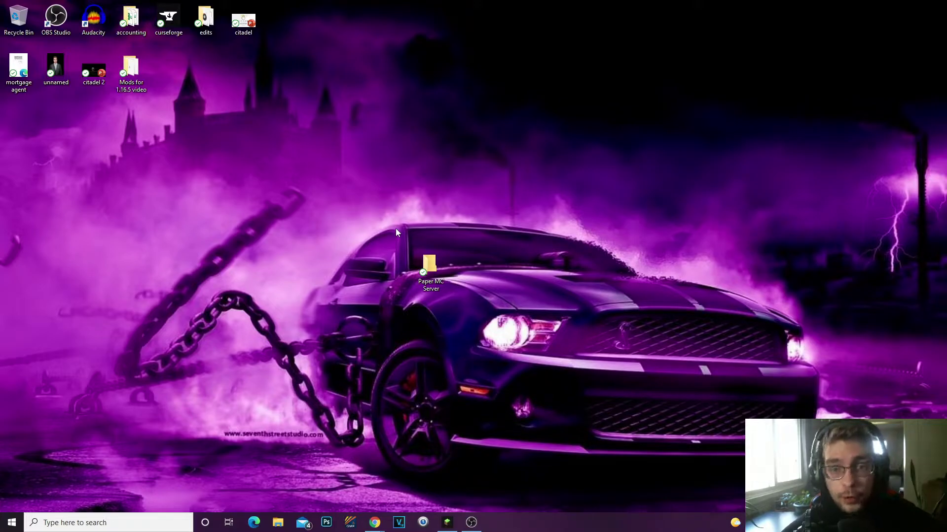
pyautogui.hotkey('alt', 'Tab')
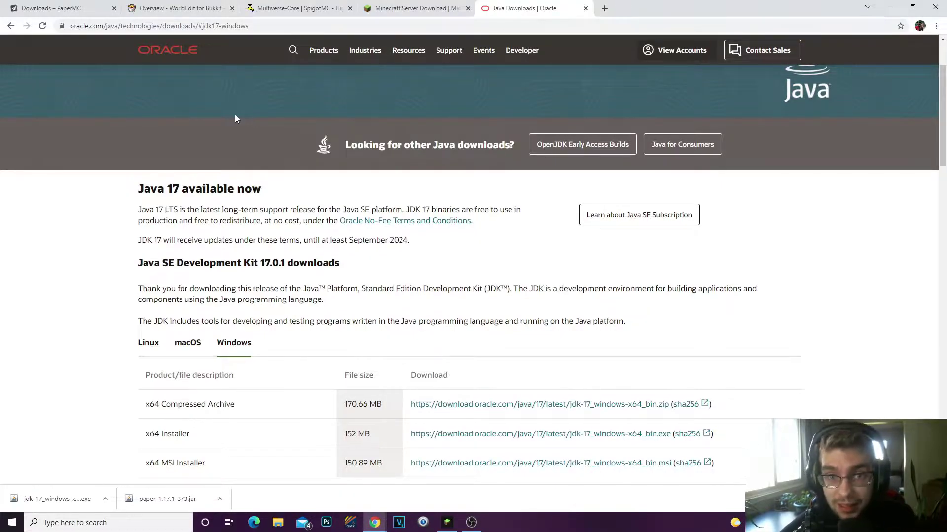
# - Highlight the JDK 17.0.1 downloads heading to point it out
pyautogui.scroll(-2, 236, 119)
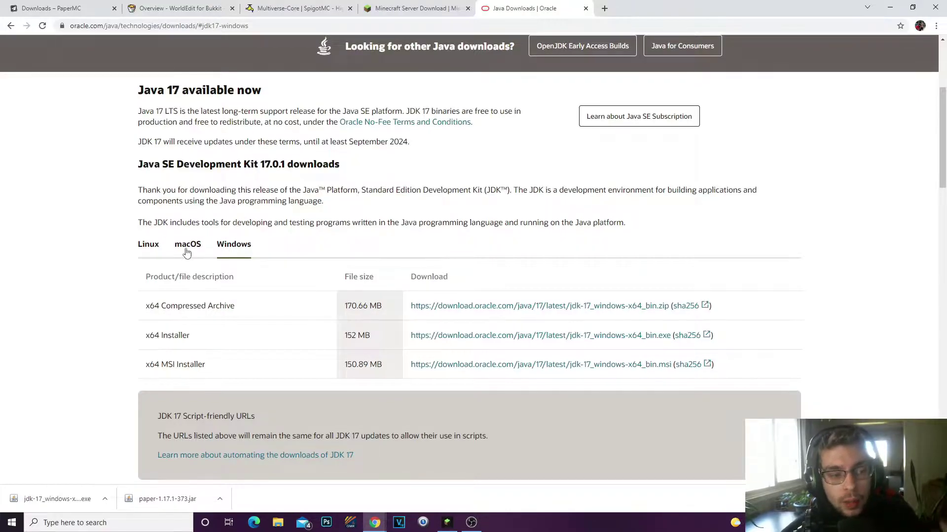
pyautogui.scroll(3, 184, 249)
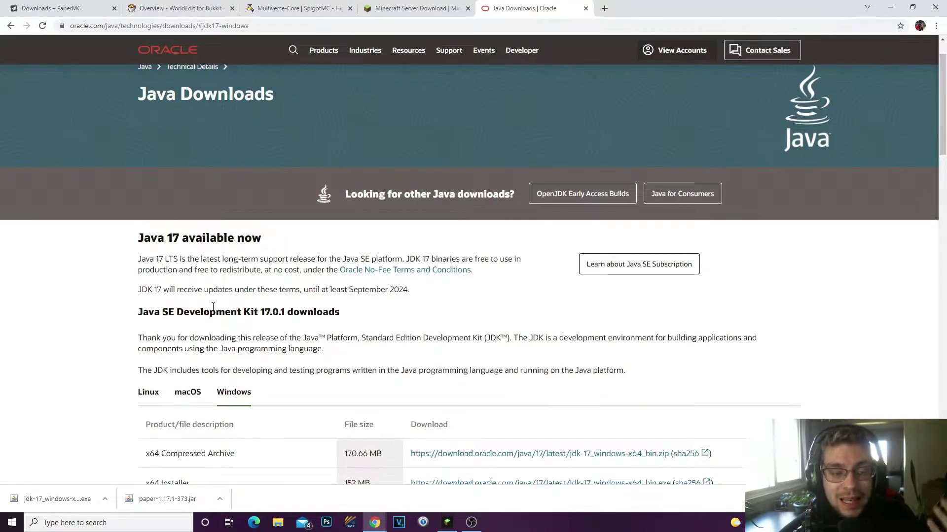
pyautogui.moveTo(176, 314); pyautogui.dragTo(310, 336)
pyautogui.click(309, 315)
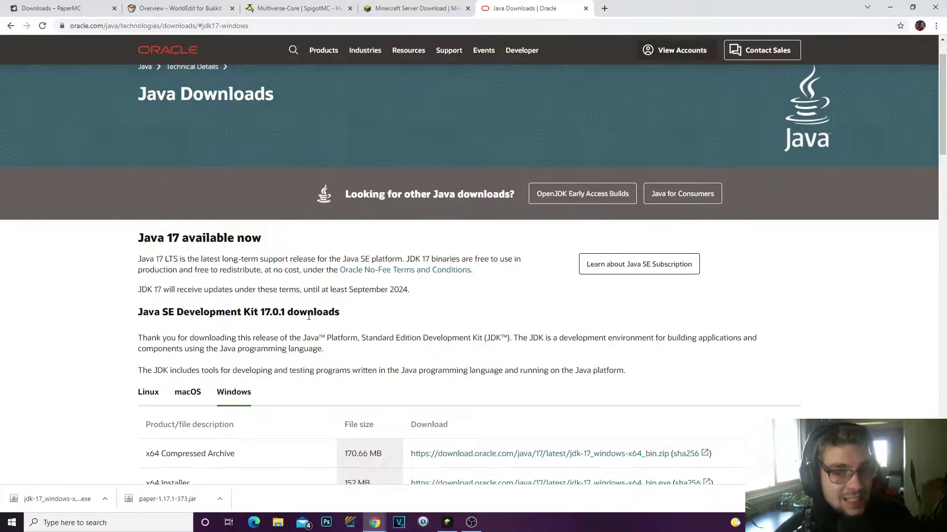
pyautogui.moveTo(216, 312); pyautogui.dragTo(266, 310)
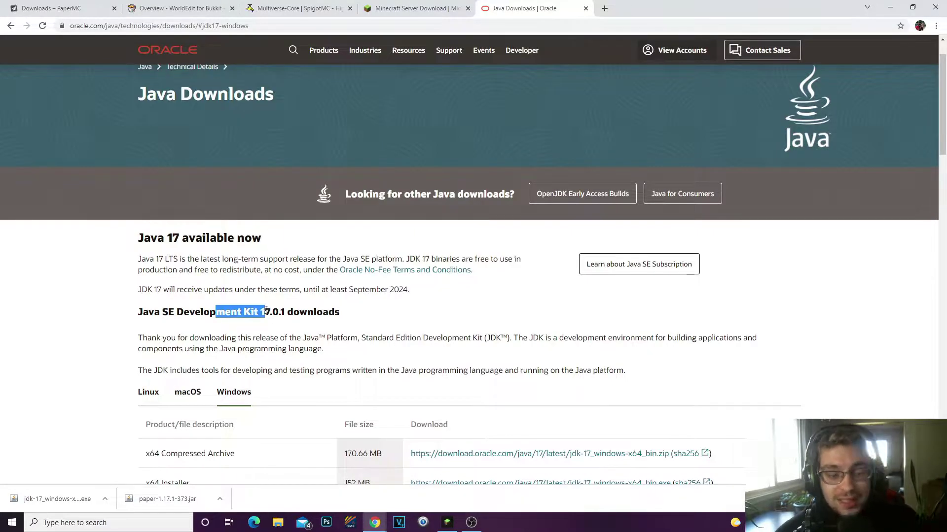
pyautogui.click(266, 310)
pyautogui.scroll(-2, 291, 301)
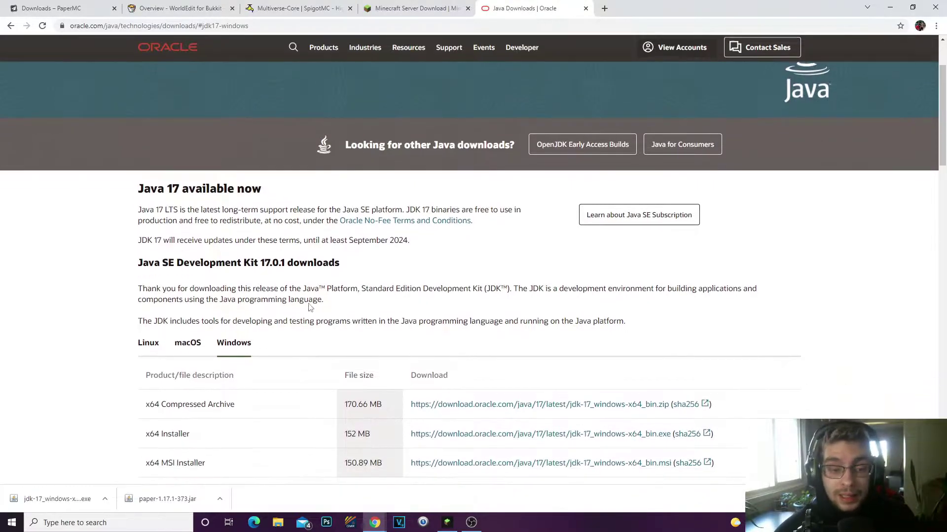
pyautogui.scroll(1, 316, 291)
pyautogui.scroll(-3, 316, 288)
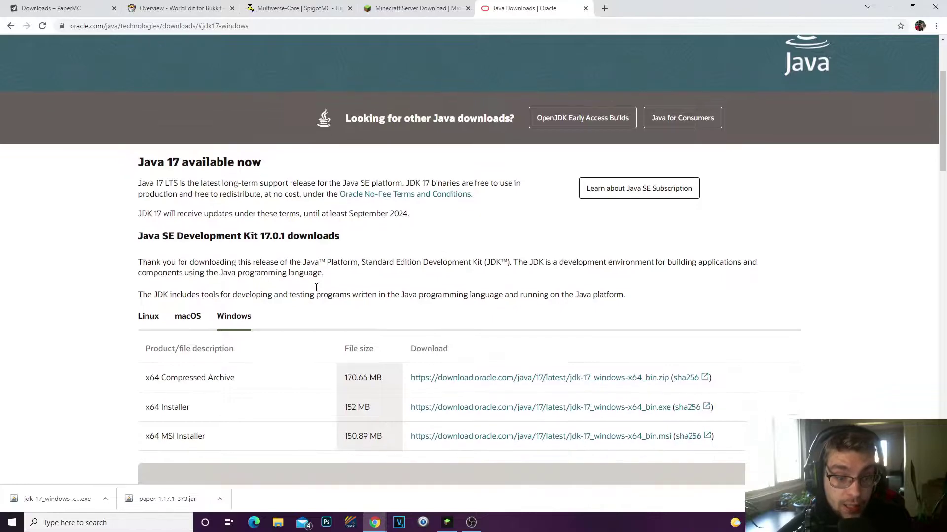
# - Compare the Linux, macOS and Windows JDK 17 package lists, ending on the Windows x64 Installer
pyautogui.click(157, 202)
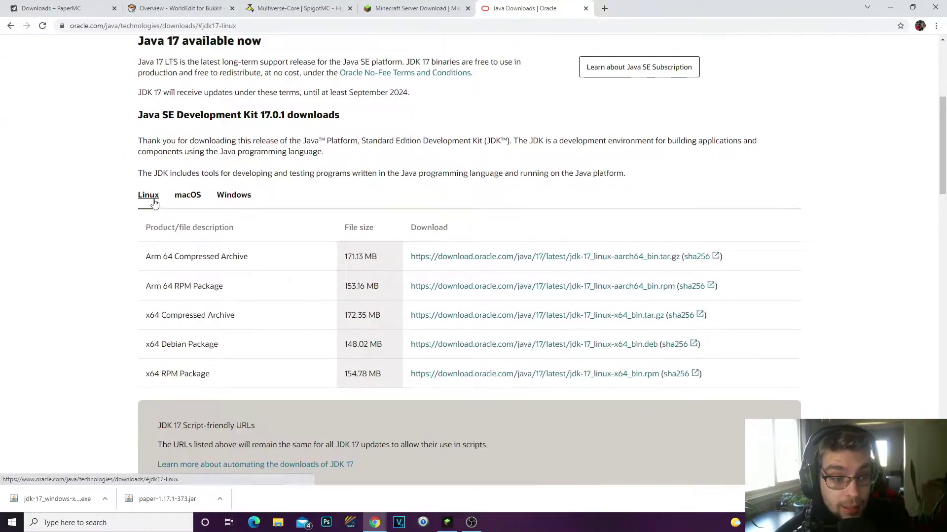
pyautogui.click(185, 199)
pyautogui.click(229, 197)
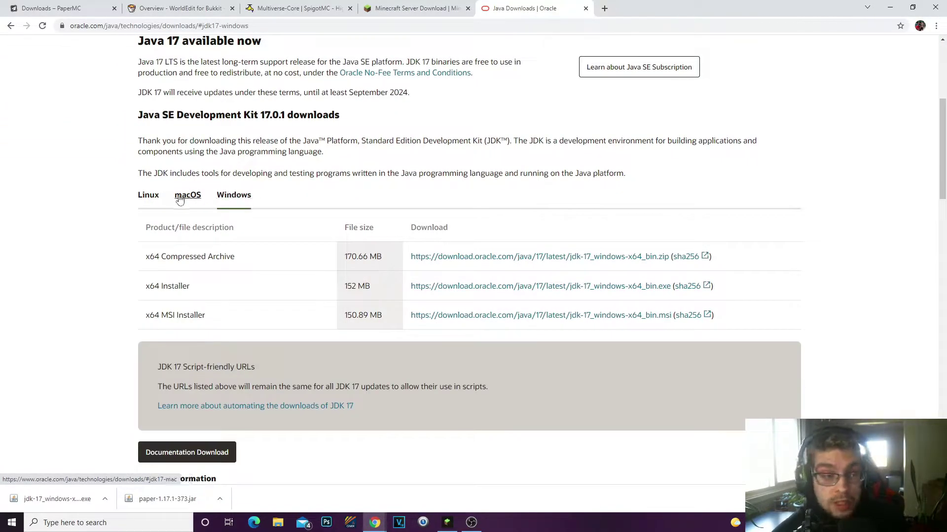
pyautogui.click(148, 200)
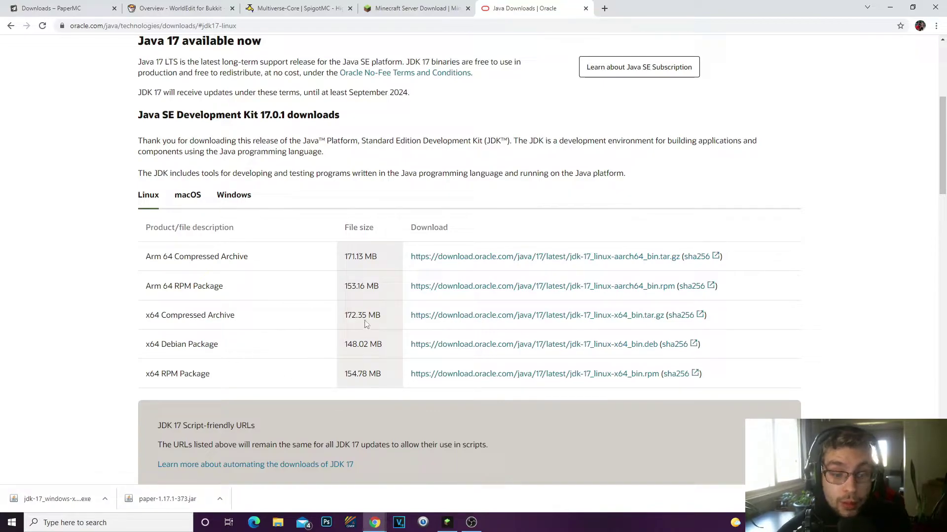
pyautogui.click(193, 202)
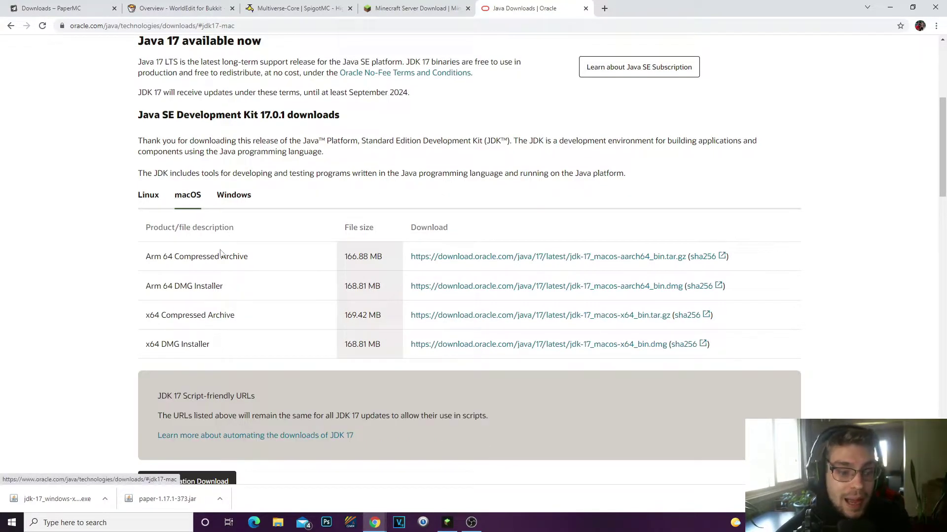
pyautogui.click(220, 203)
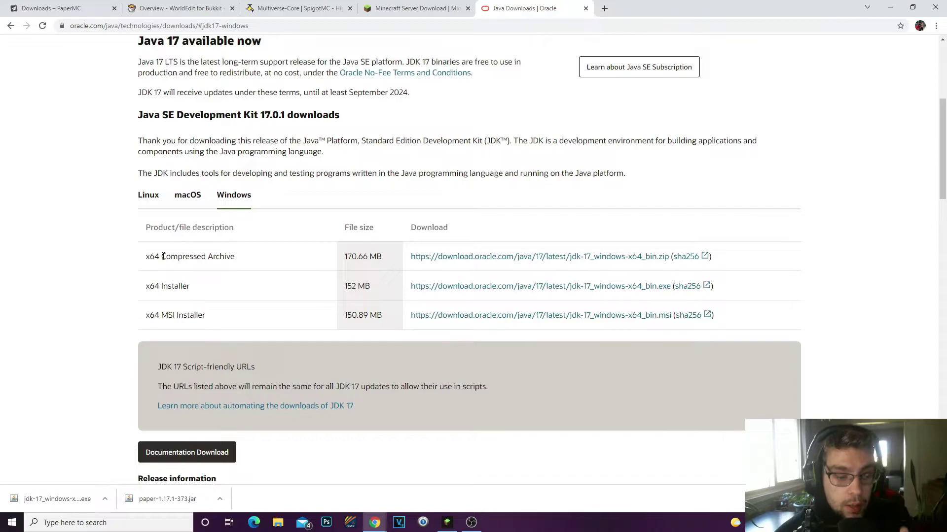
pyautogui.moveTo(146, 289); pyautogui.dragTo(190, 290)
pyautogui.click(189, 290)
pyautogui.doubleClick(188, 290)
pyautogui.click(188, 289)
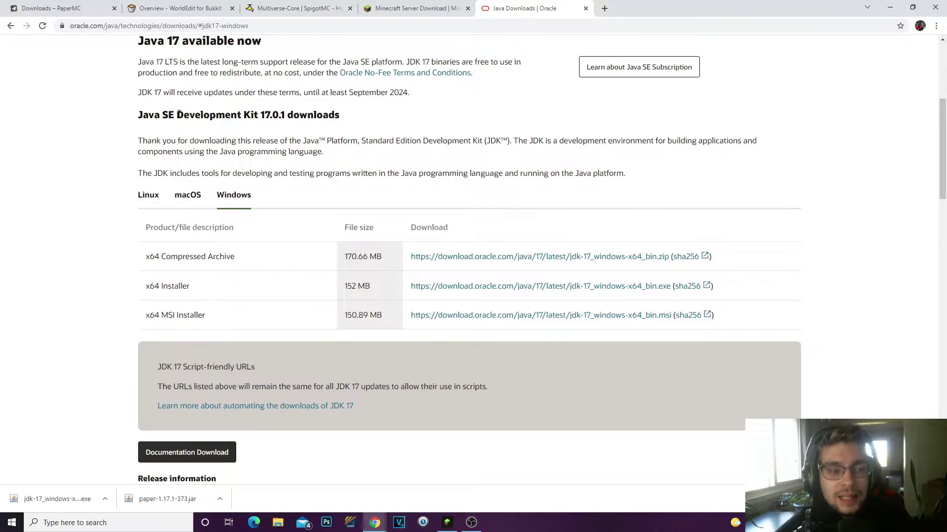
# - Highlight the Java 17 heading and x64 Installer row, then switch to the PaperMC page
pyautogui.scroll(1, 179, 134)
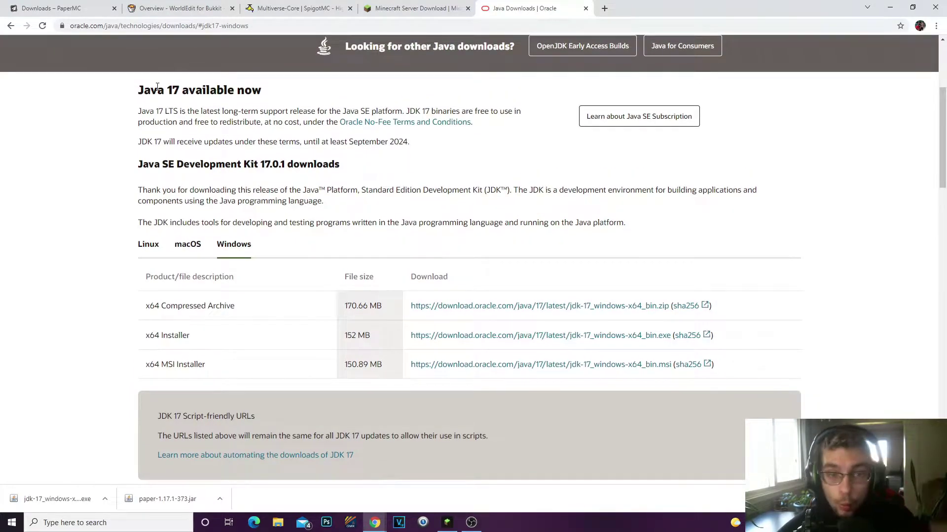
pyautogui.moveTo(150, 89); pyautogui.dragTo(266, 96)
pyautogui.doubleClick(175, 90)
pyautogui.click(181, 93)
pyautogui.moveTo(341, 166); pyautogui.dragTo(176, 168)
pyautogui.click(234, 170)
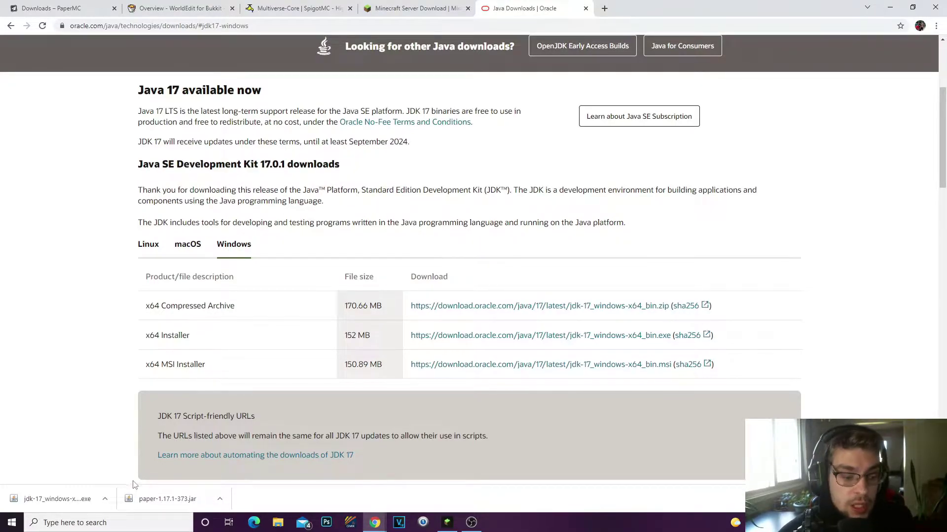
pyautogui.doubleClick(178, 336)
pyautogui.click(205, 342)
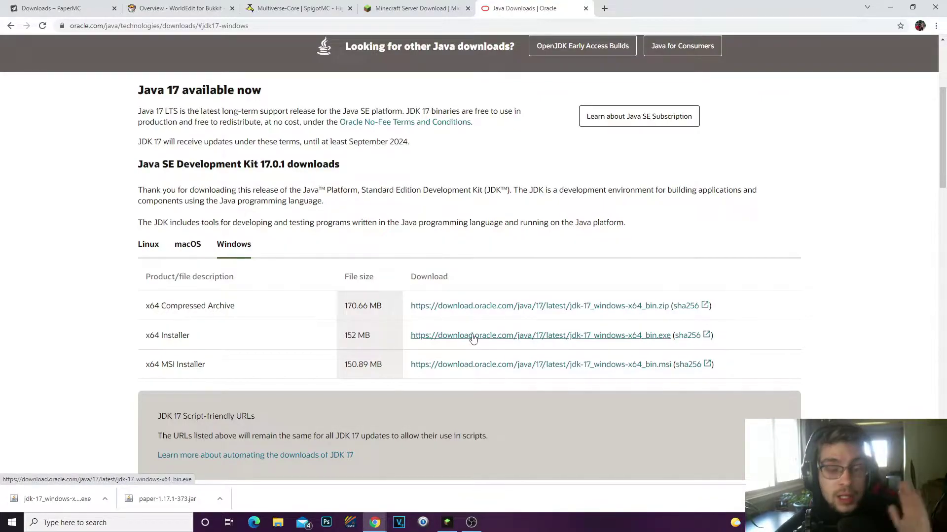
pyautogui.hotkey('ctrl', '1')
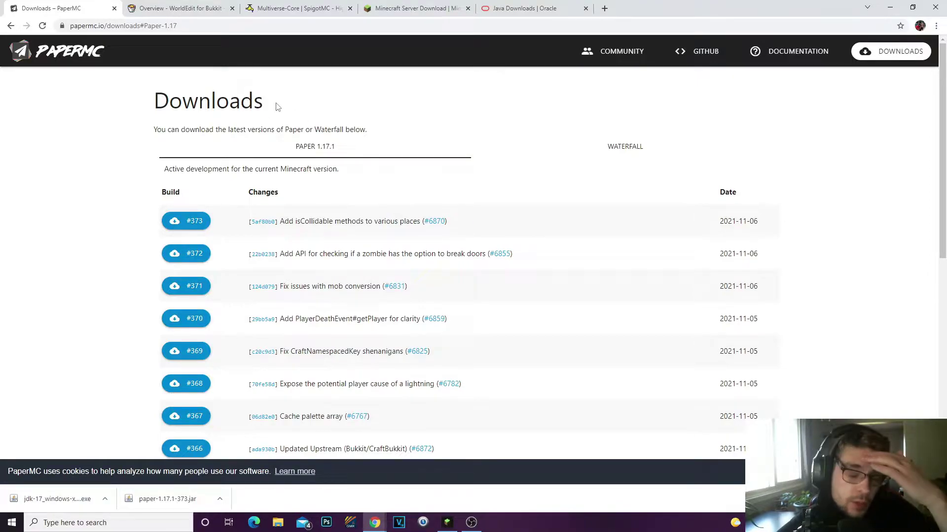
# - Toggle between the Paper 1.17.1 and Waterfall build lists, finishing on Paper 1.17.1
pyautogui.click(607, 150)
pyautogui.click(559, 151)
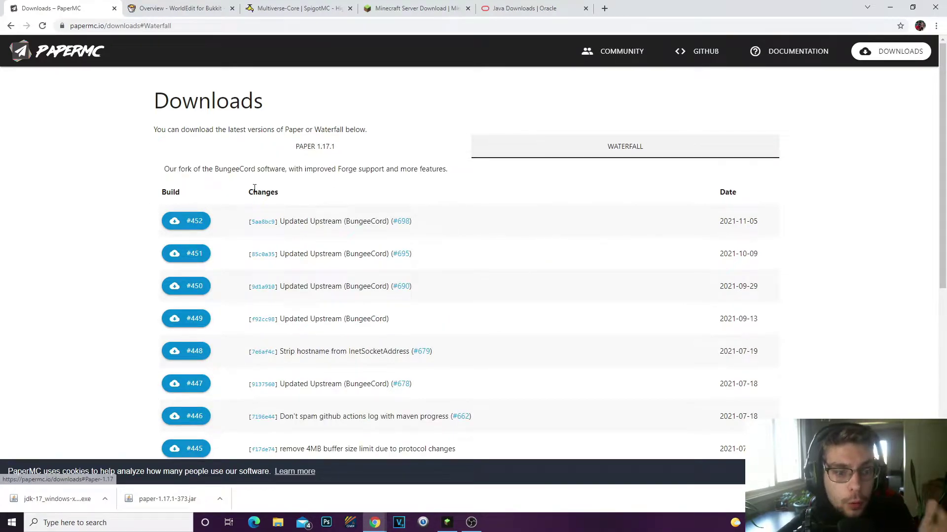
pyautogui.click(298, 152)
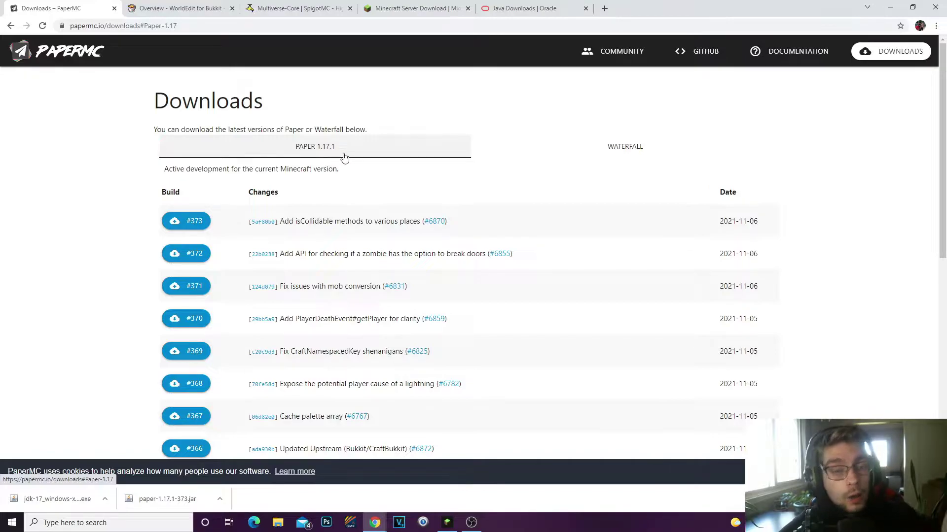
pyautogui.click(661, 150)
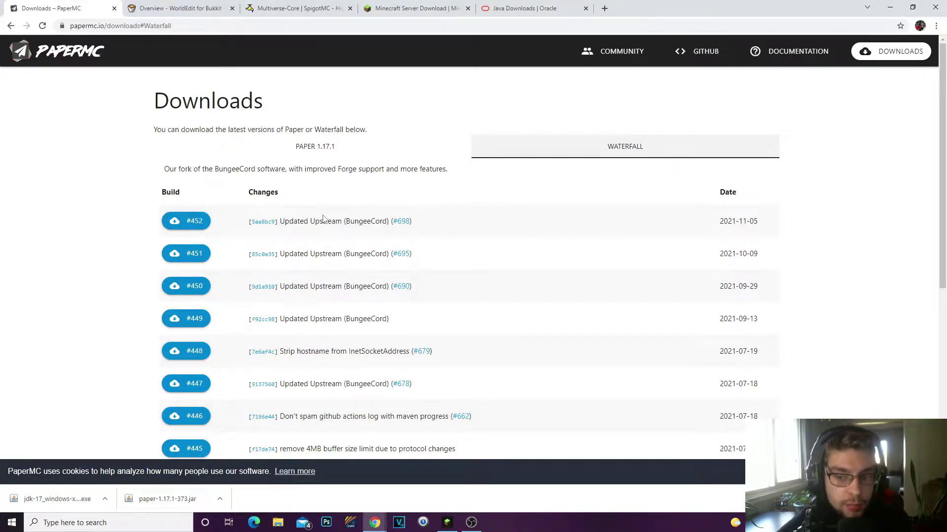
pyautogui.click(318, 151)
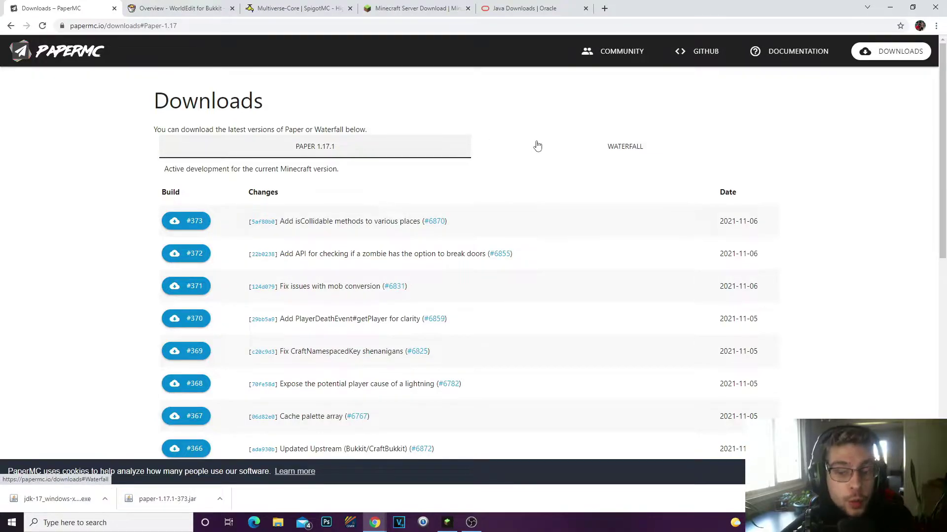
pyautogui.click(591, 148)
pyautogui.click(345, 152)
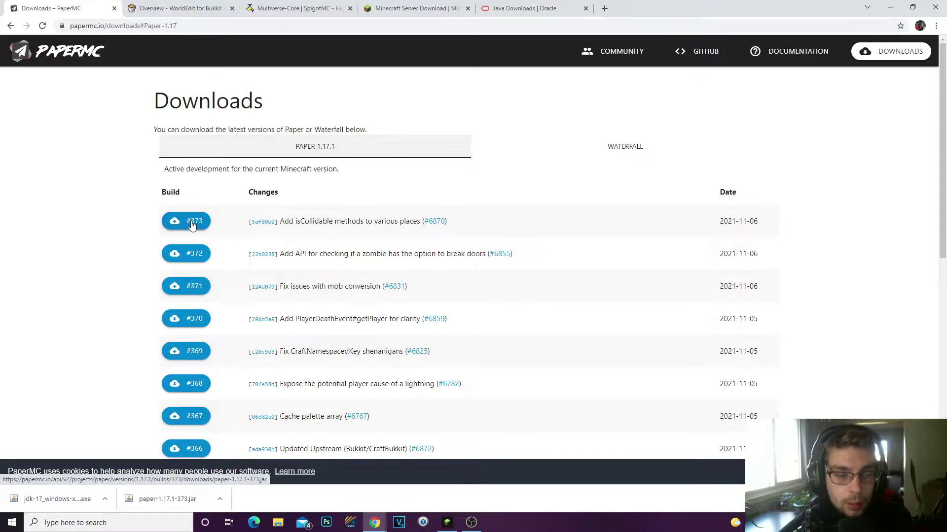
pyautogui.click(623, 150)
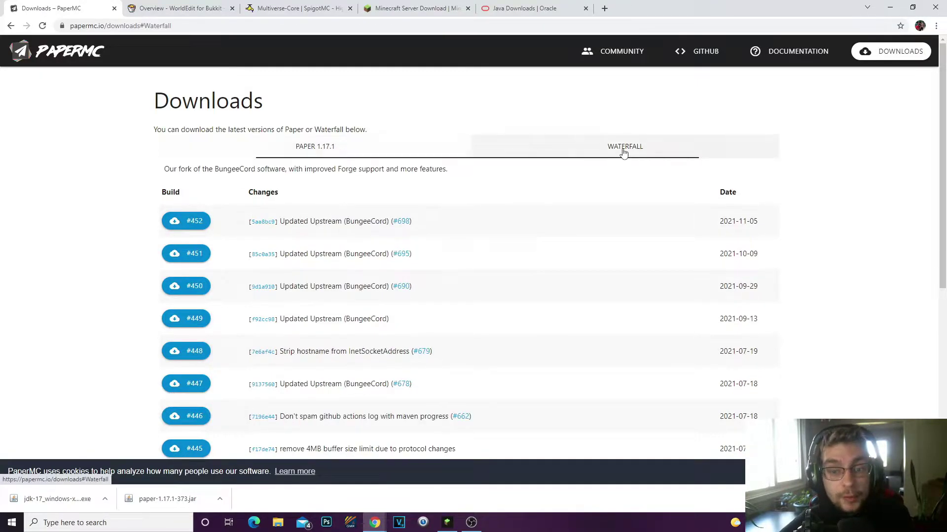
pyautogui.click(230, 157)
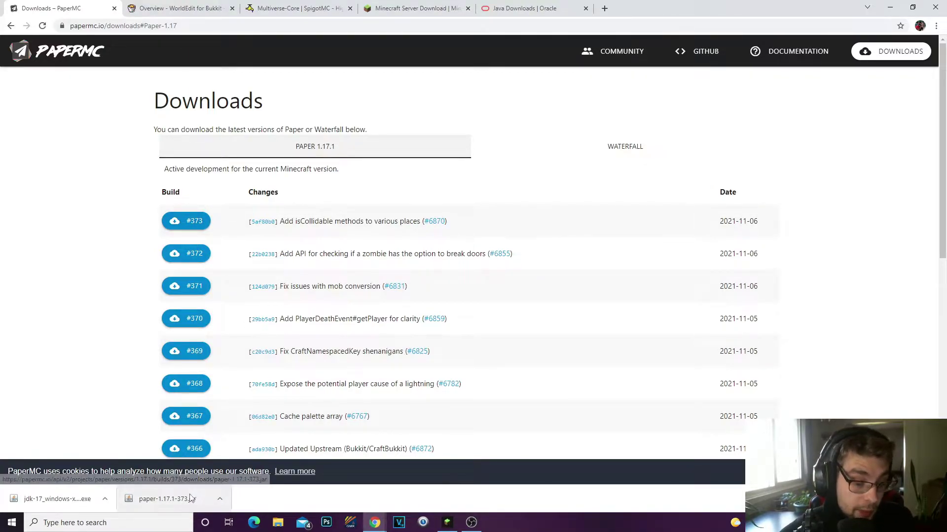
# - Move paper-1.17.1-373.jar from the download bar into the Paper MC Server folder, and check it
pyautogui.press('super+Down')
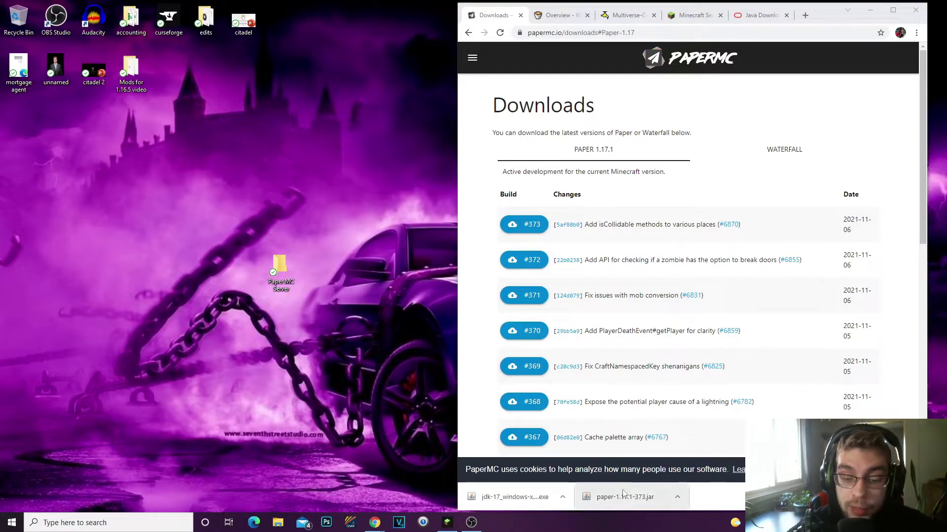
pyautogui.moveTo(621, 499); pyautogui.dragTo(279, 275)
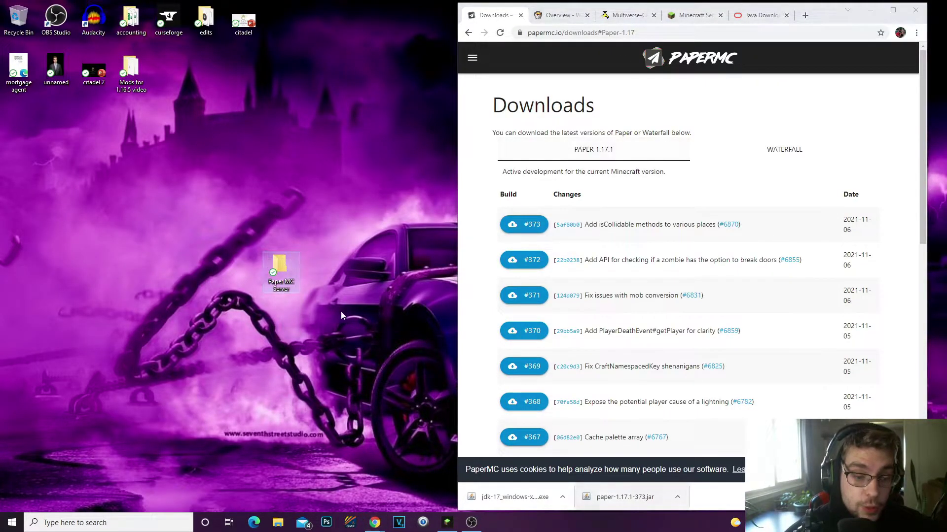
pyautogui.doubleClick(273, 273)
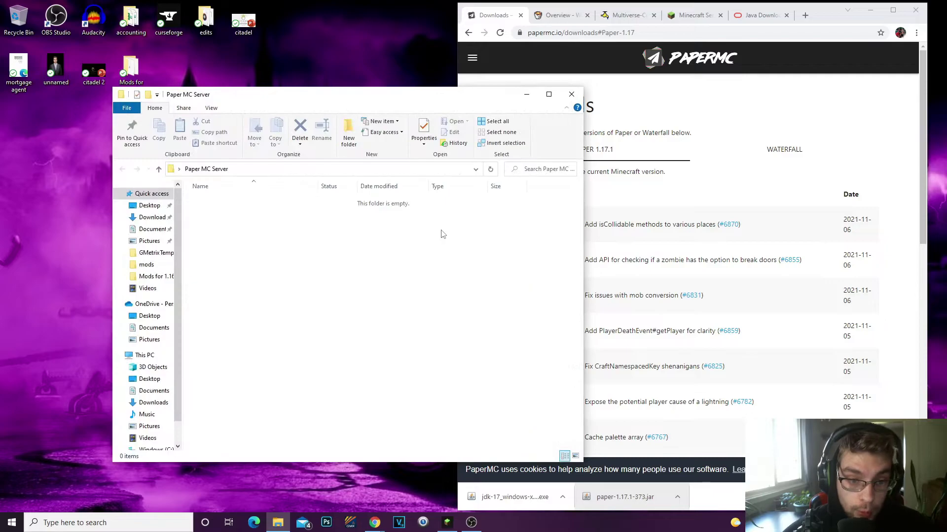
pyautogui.moveTo(510, 102); pyautogui.dragTo(402, 104)
pyautogui.click(460, 96)
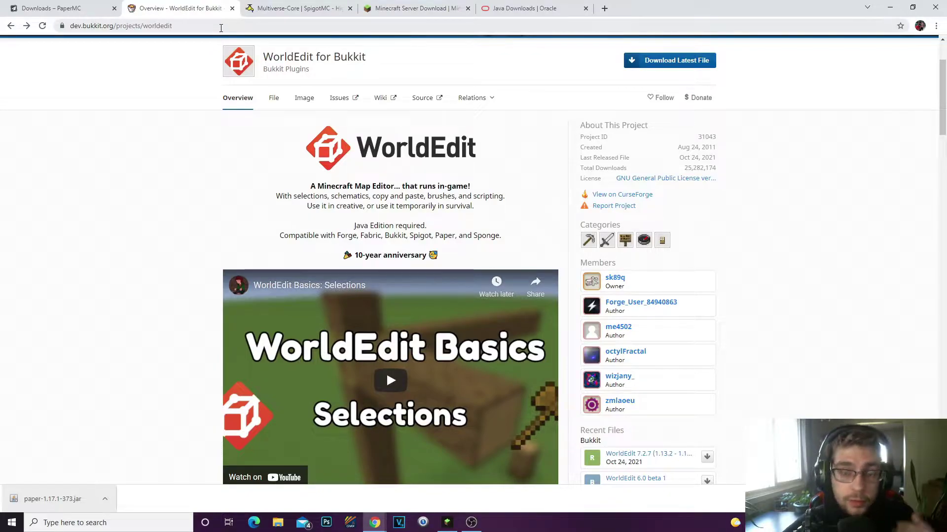
# - Compare the WorldEdit and Multiverse-Core plugin pages, then move to the Minecraft Server Download page
pyautogui.hotkey('ctrl', 'Tab')
pyautogui.click(213, 5)
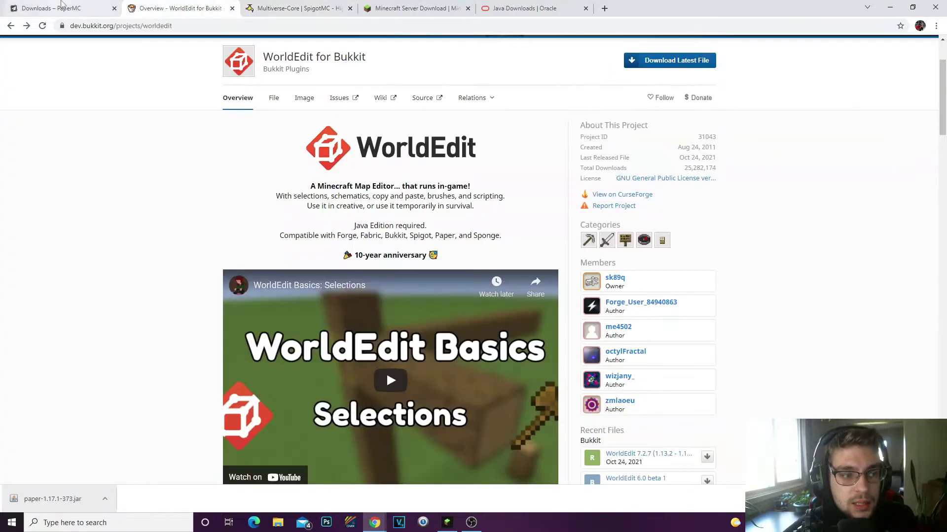
pyautogui.hotkey('ctrl', 'Tab')
pyautogui.hotkey('ctrl', 'shift', 'Tab')
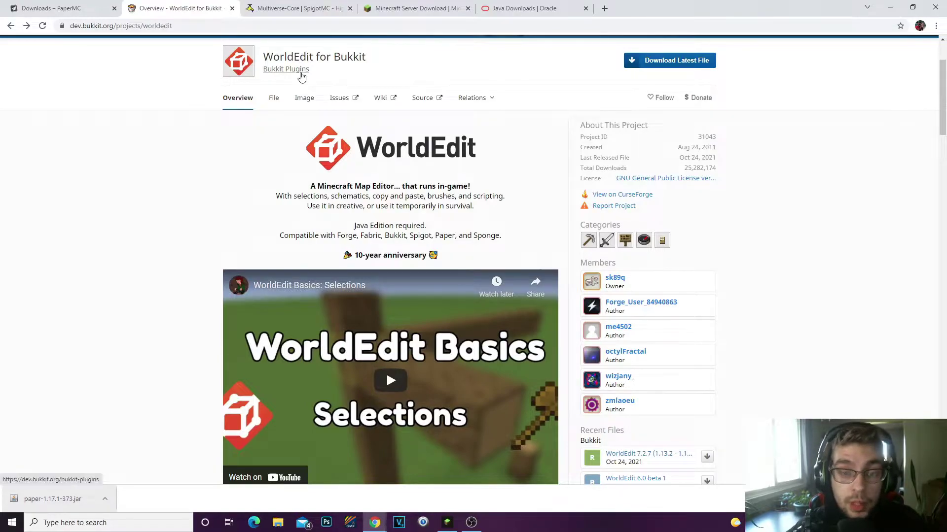
pyautogui.hotkey('ctrl', 'Tab')
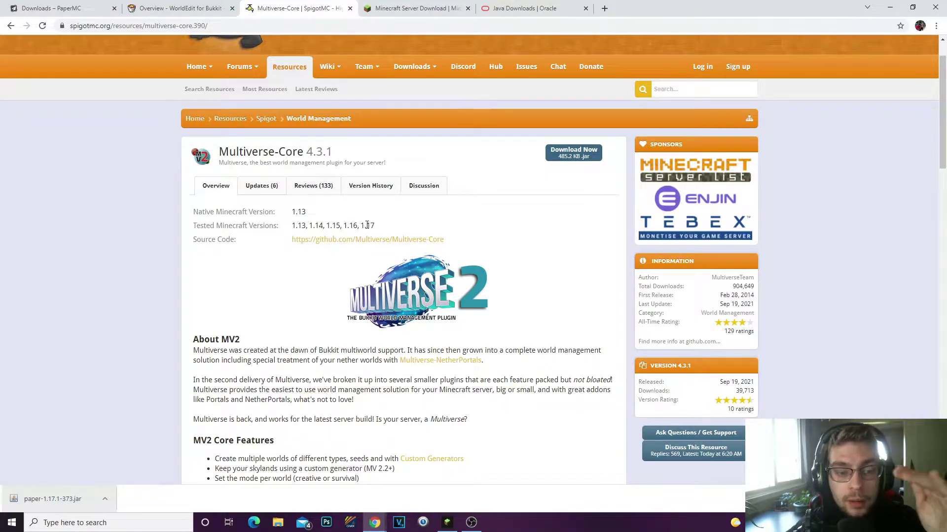
pyautogui.hotkey('ctrl', 'shift', 'Tab')
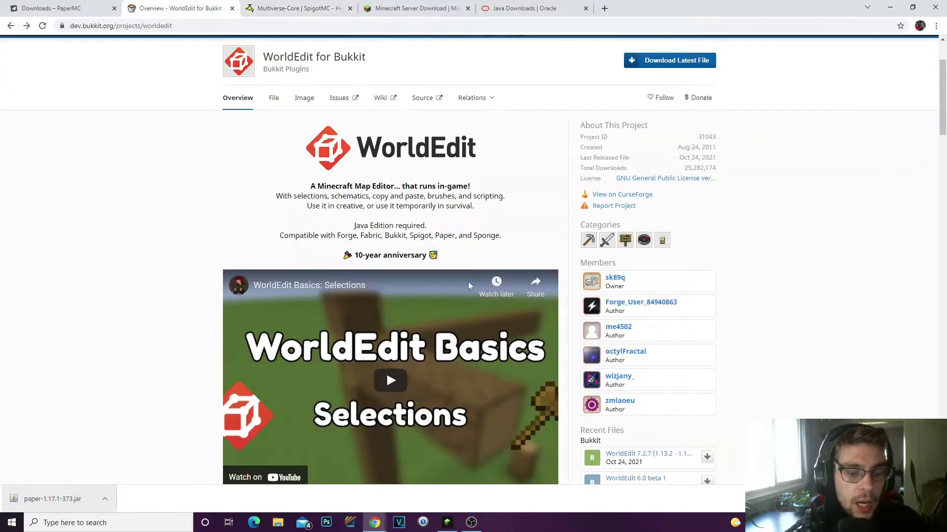
pyautogui.scroll(2, 402, 234)
pyautogui.hotkey('ctrl', 'Tab')
pyautogui.hotkey('ctrl', 'Tab')
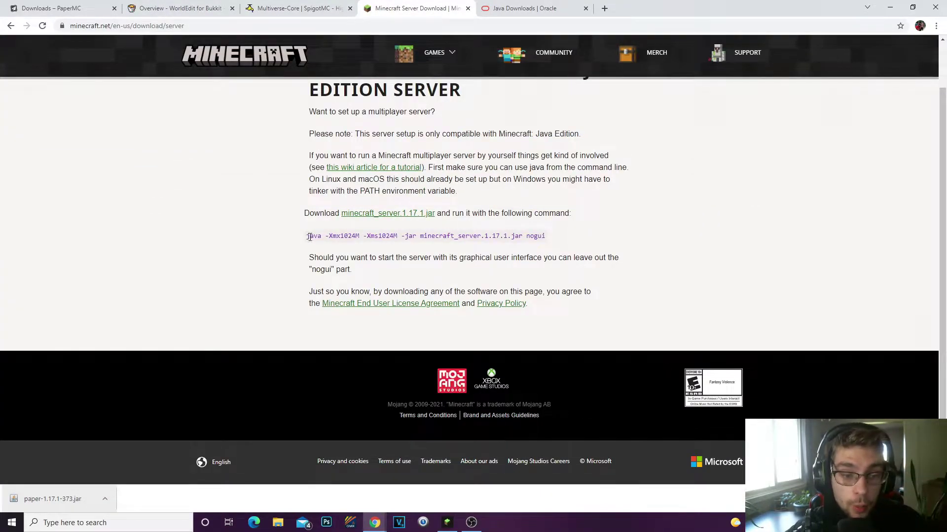
# - Copy the java -Xmx1024M -Xms1024M ... nogui start command from the Minecraft server page
pyautogui.moveTo(310, 238); pyautogui.dragTo(544, 236)
pyautogui.rightClick(524, 235)
pyautogui.click(542, 248)
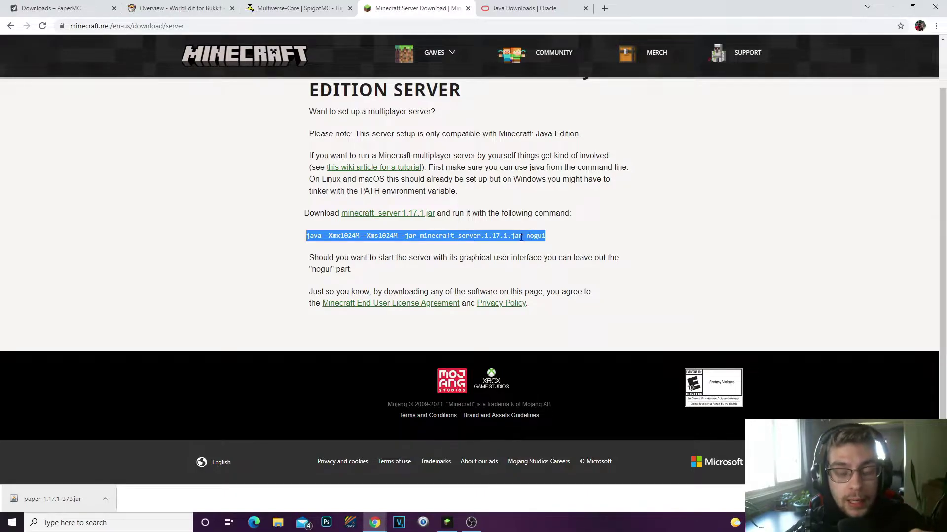
pyautogui.rightClick(329, 238)
pyautogui.click(349, 246)
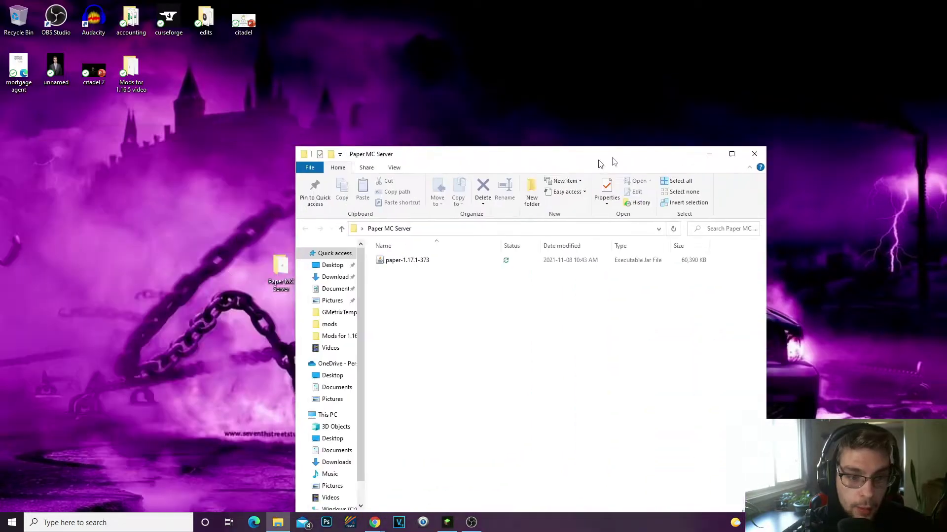
pyautogui.moveTo(601, 164); pyautogui.dragTo(568, 103)
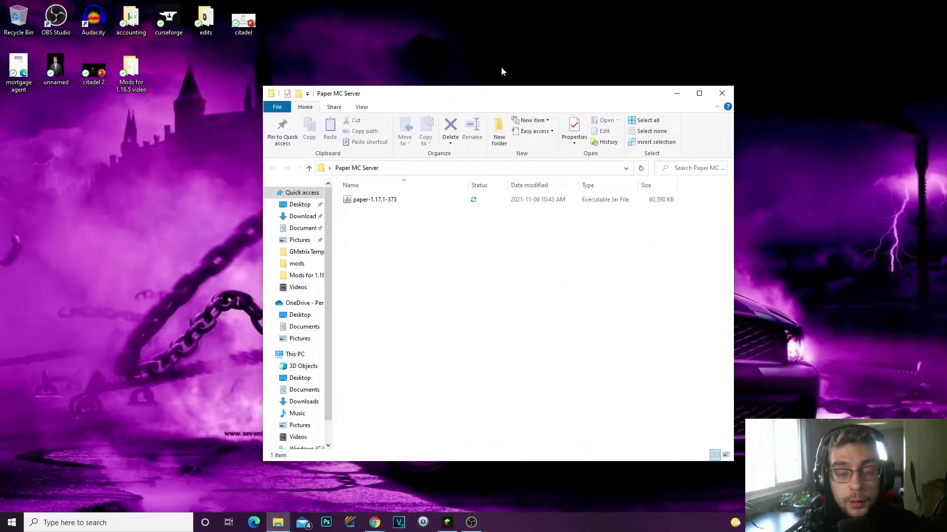
# - Rename the paper-1.17.1-373 jar to 'server'
pyautogui.click(390, 204)
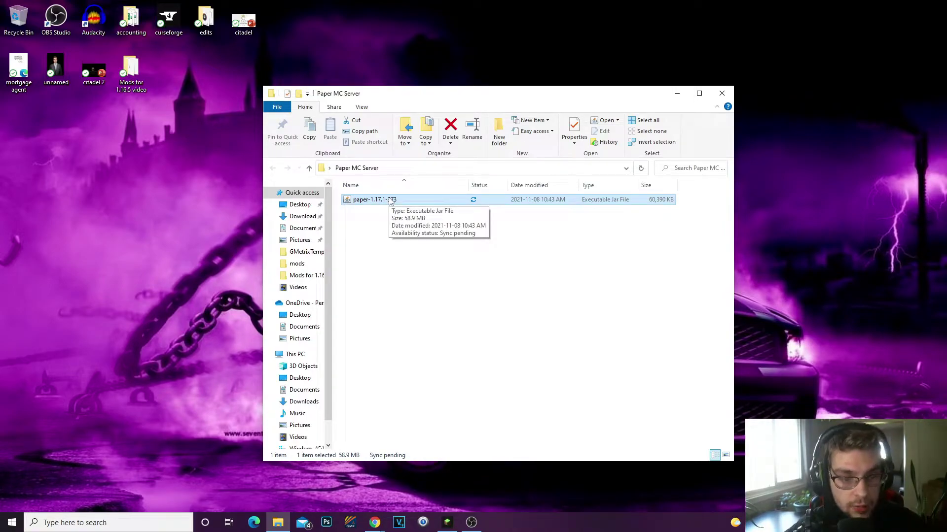
pyautogui.rightClick(390, 200)
pyautogui.click(409, 438)
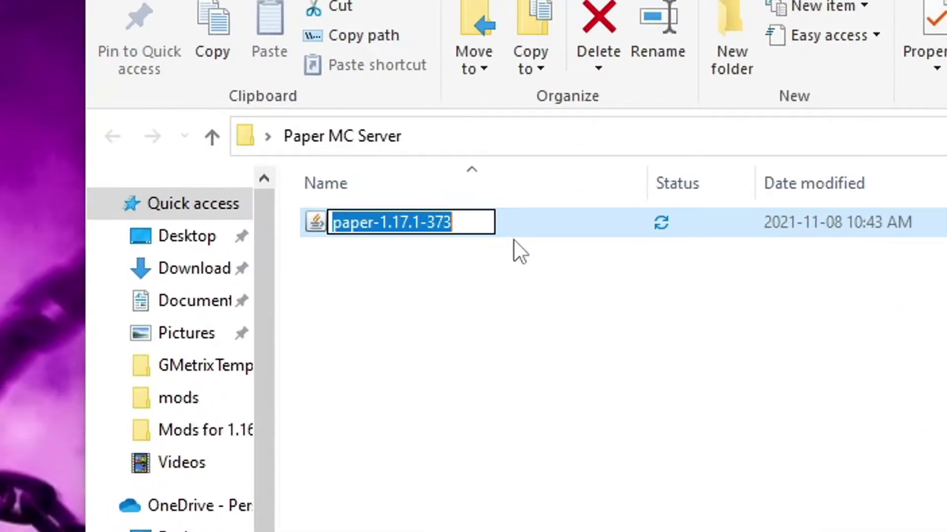
pyautogui.write('server')
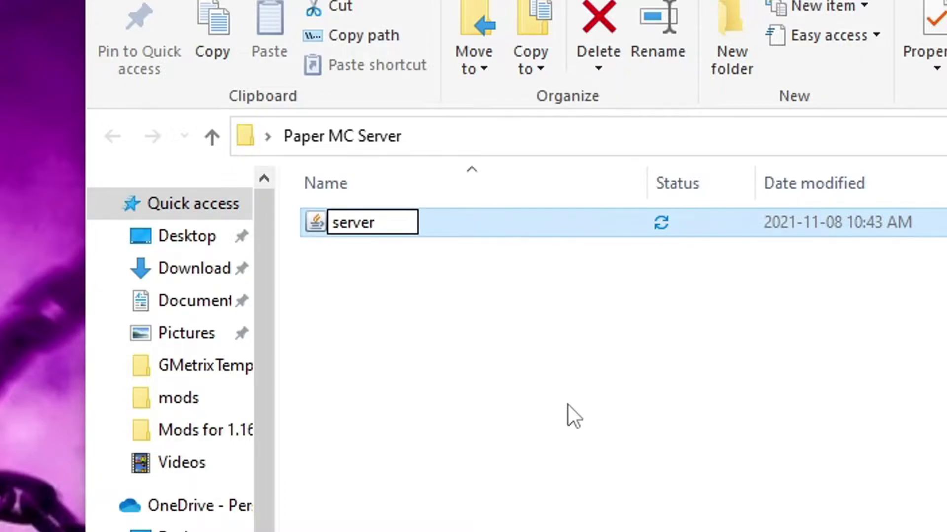
pyautogui.press('Return')
pyautogui.moveTo(428, 95); pyautogui.dragTo(471, 106)
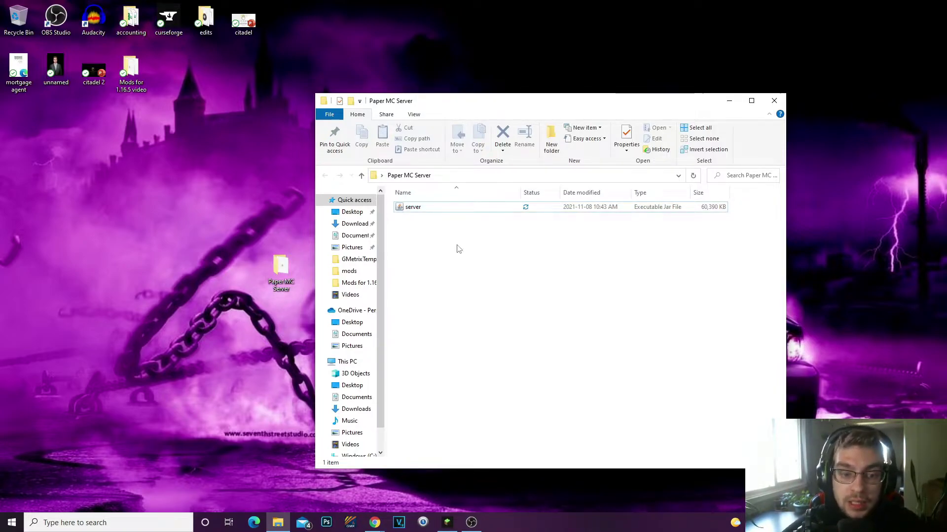
# - Create a New Text Document in the Paper MC Server folder
pyautogui.rightClick(478, 281)
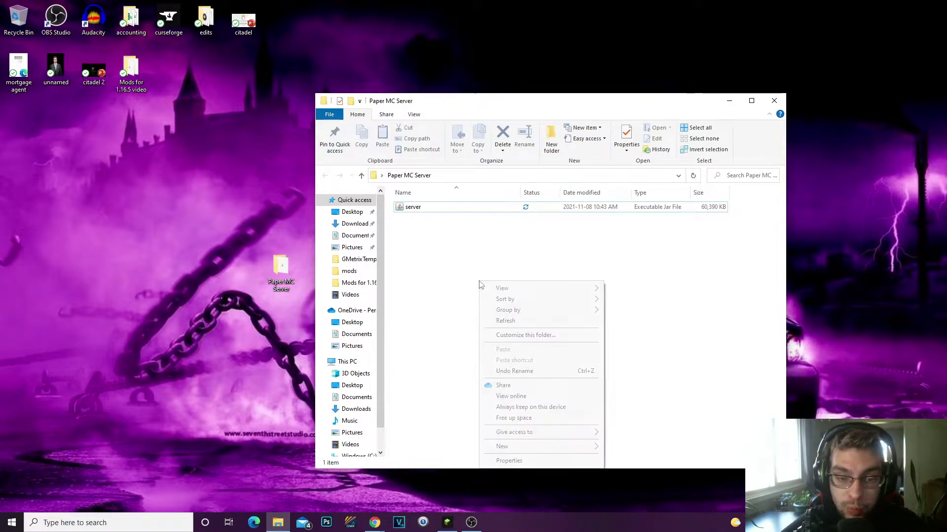
pyautogui.moveTo(543, 446)
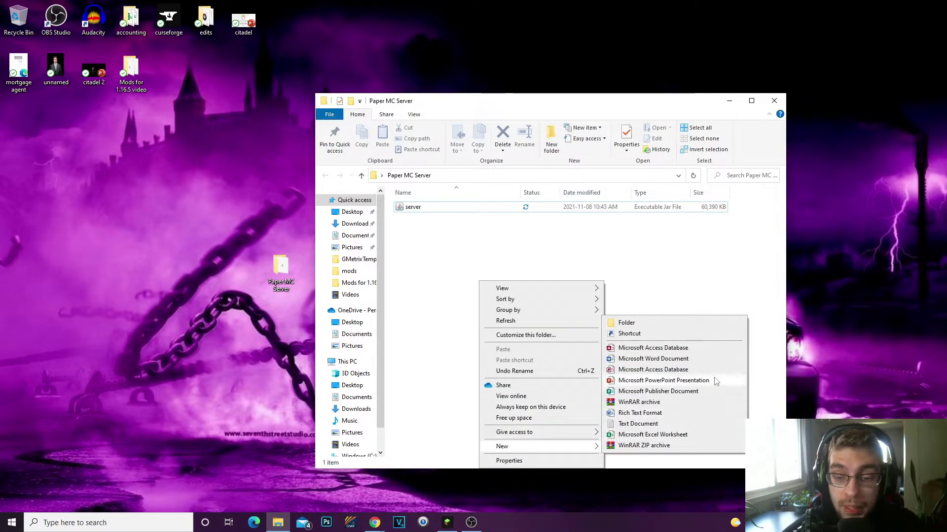
pyautogui.click(675, 425)
pyautogui.press('Return')
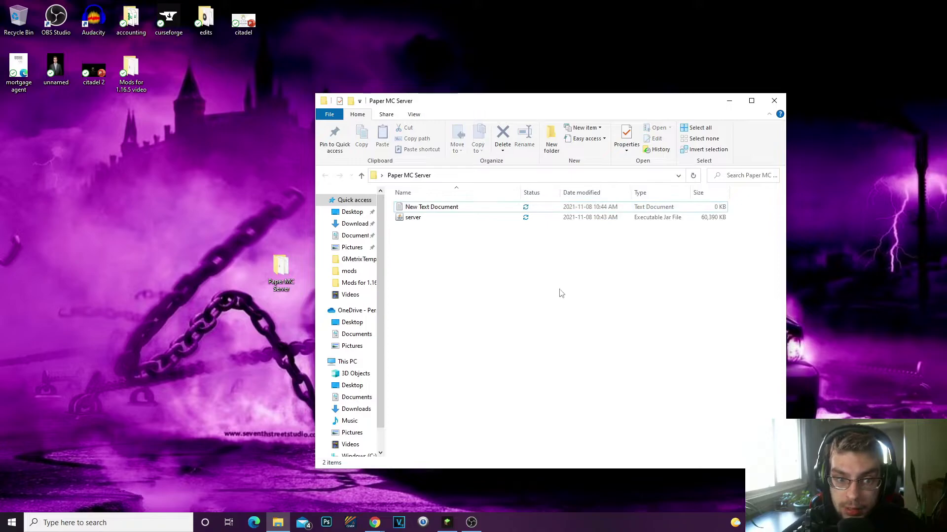
pyautogui.click(425, 209)
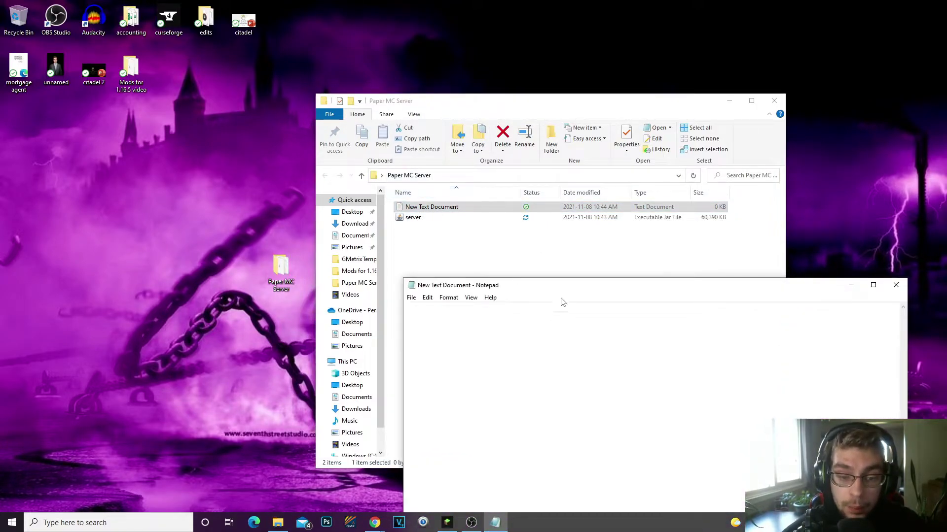
# - Paste the java -Xmx1024M -Xms1024M -jar minecraft_server.1.17.1.jar nogui command into Notepad
pyautogui.moveTo(563, 286); pyautogui.dragTo(426, 99)
pyautogui.write('java -Xmx1024M -Xms1024M -jar minecraft_server.1.17.1.jar nogui')
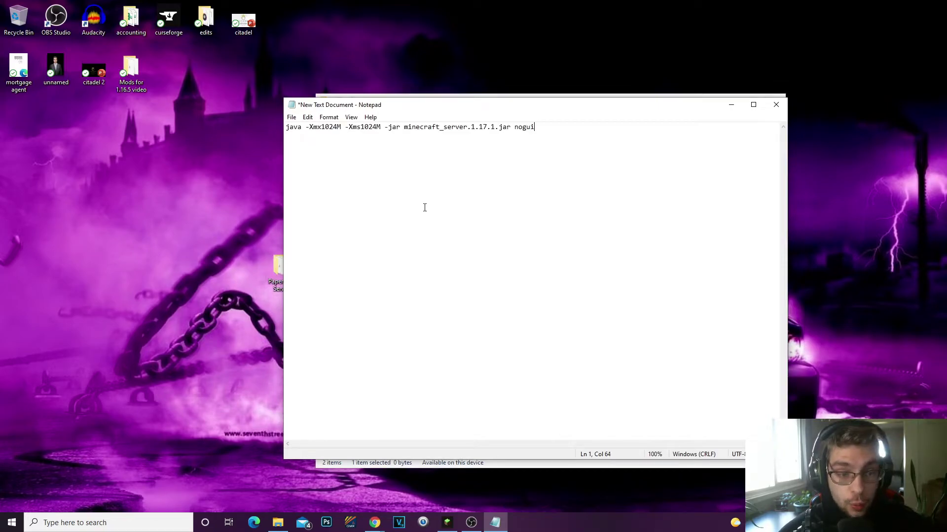
pyautogui.rightClick(433, 162)
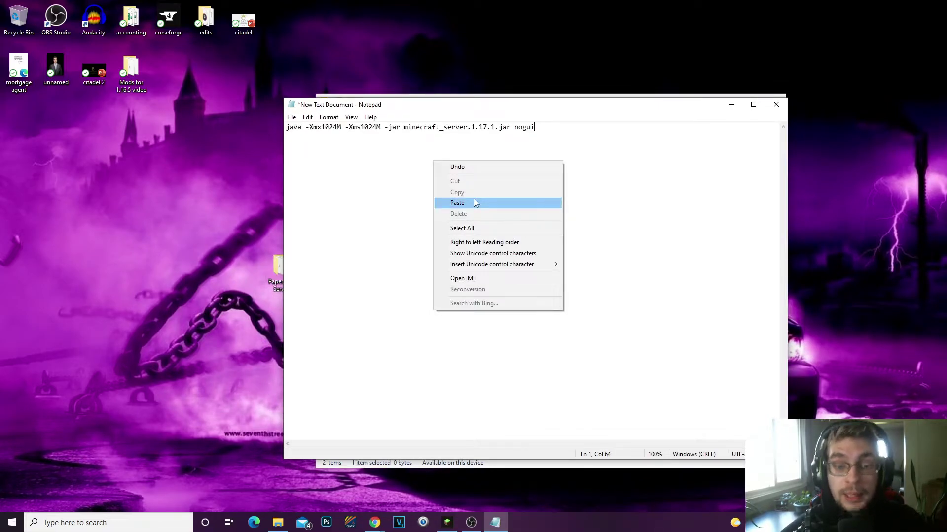
pyautogui.click(630, 186)
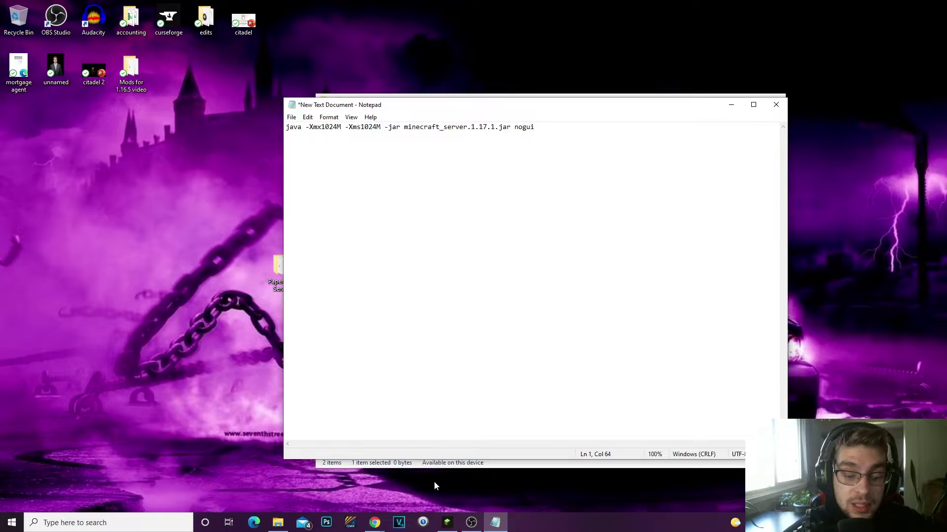
pyautogui.moveTo(375, 522)
pyautogui.click(317, 476)
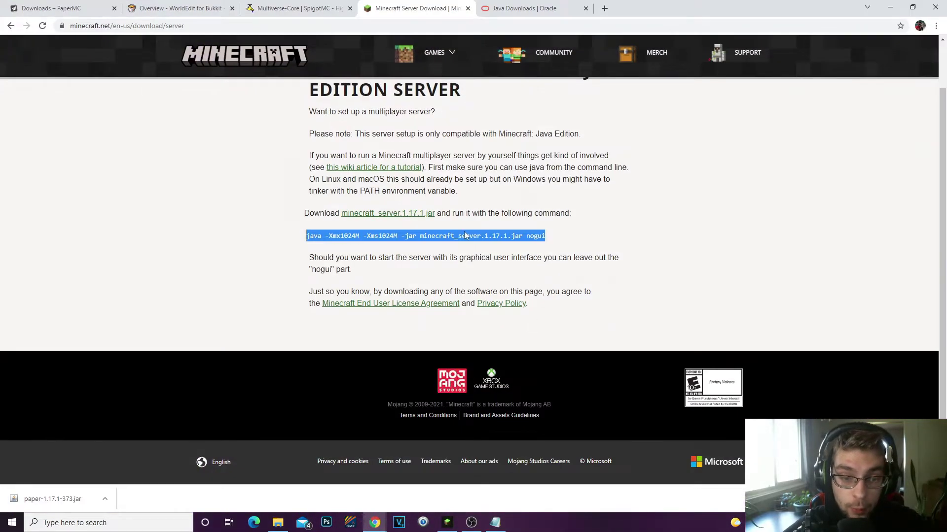
pyautogui.click(347, 239)
pyautogui.click(889, 7)
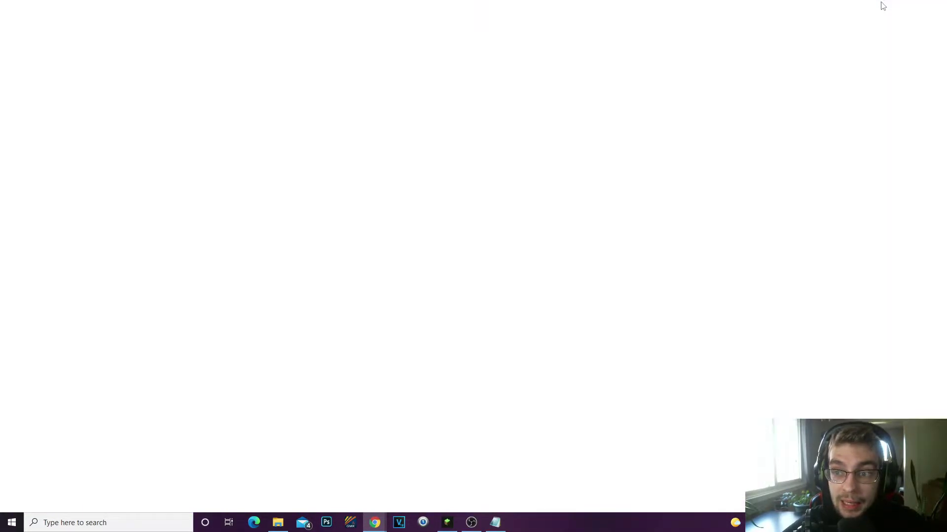
pyautogui.moveTo(538, 126); pyautogui.dragTo(369, 127)
pyautogui.click(495, 143)
pyautogui.keyDown('ctrl'); pyautogui.scroll(4, 537, 178); pyautogui.keyUp('ctrl')
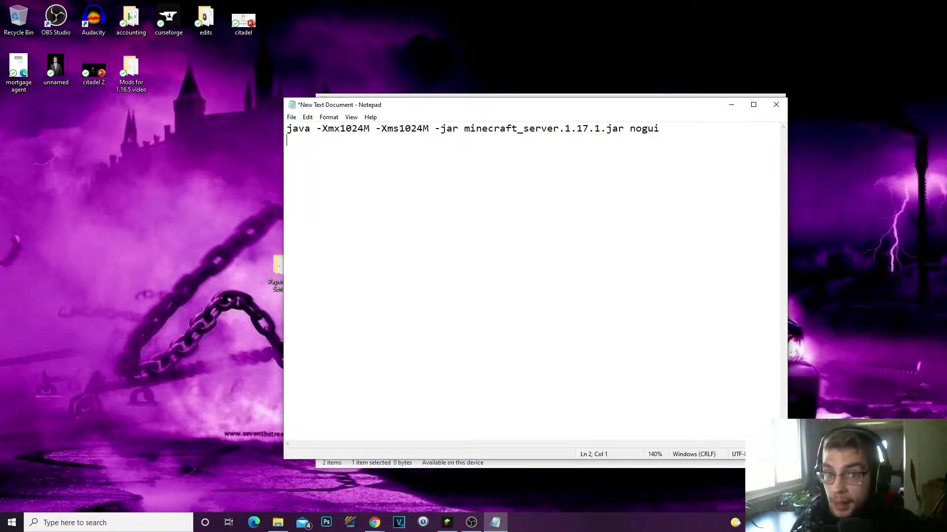
# - Add a 'pause' line and change both the -Xmx and -Xms values from 1024 to 2048
pyautogui.write('pause')
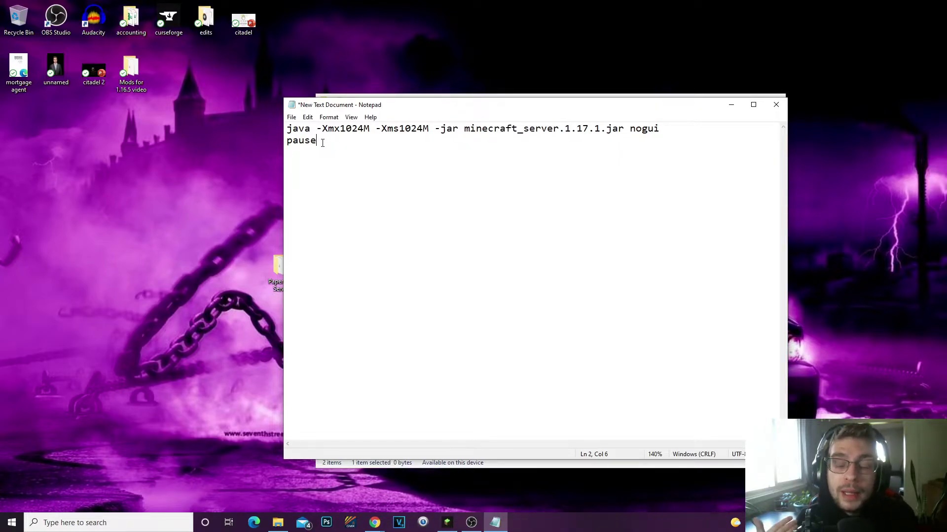
pyautogui.moveTo(340, 129); pyautogui.dragTo(363, 128)
pyautogui.write('2048')
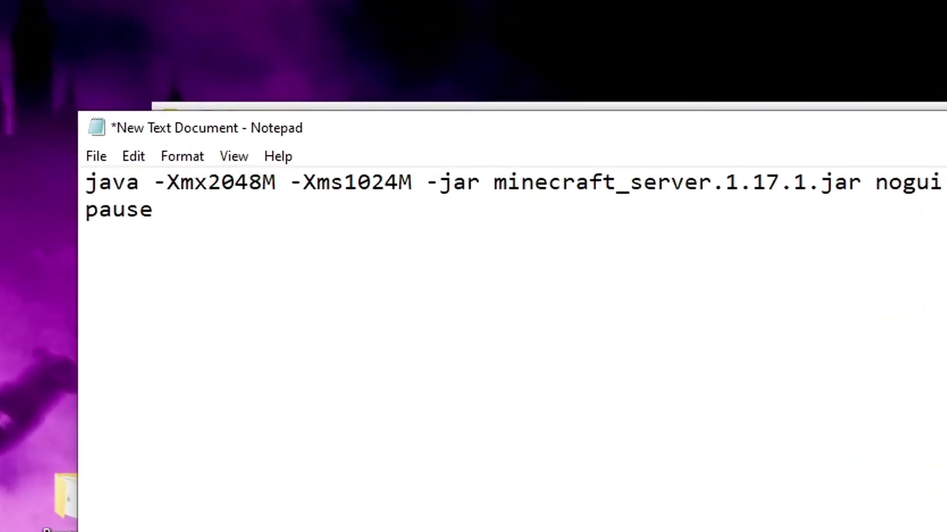
pyautogui.moveTo(345, 182); pyautogui.dragTo(400, 182)
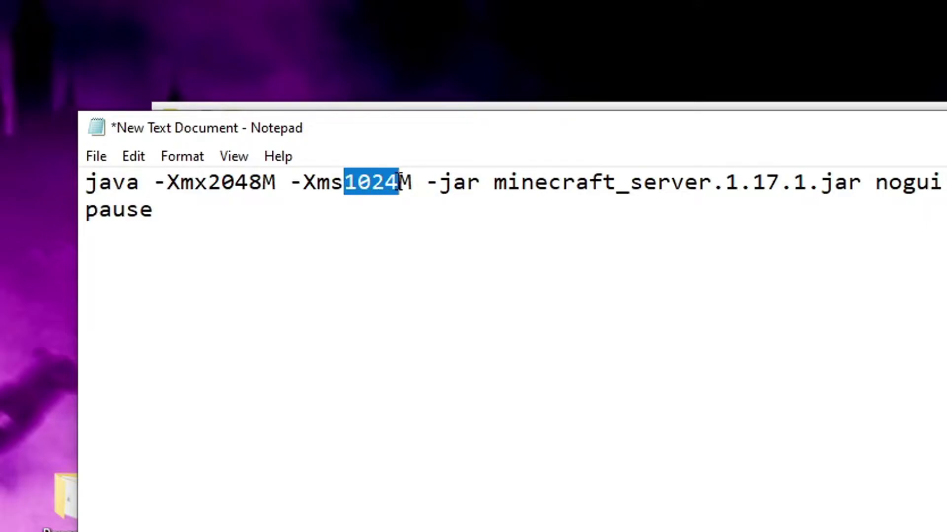
pyautogui.write('20')
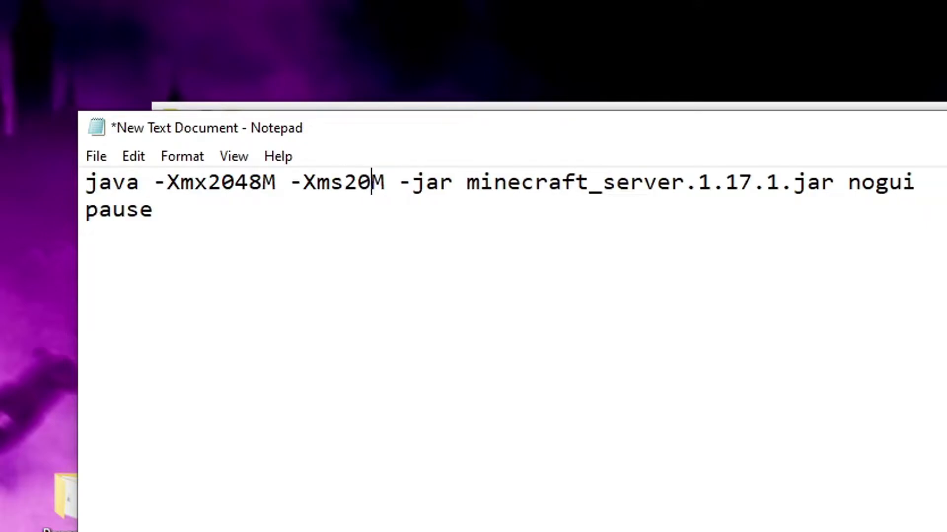
pyautogui.write('48')
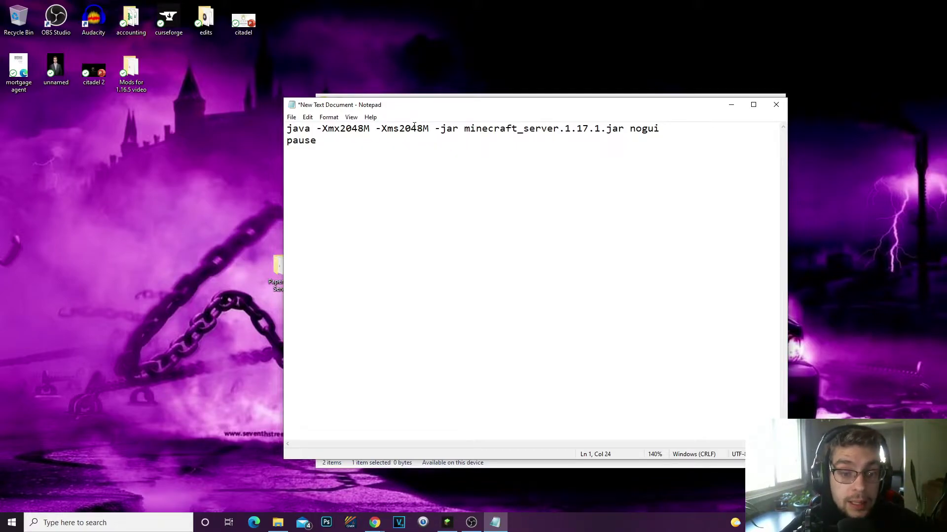
# - Highlight the new 2048 values after -Xmx and -Xms to point them out
pyautogui.moveTo(405, 128); pyautogui.dragTo(429, 129)
pyautogui.click(357, 128)
pyautogui.moveTo(358, 128); pyautogui.dragTo(340, 128)
pyautogui.click(363, 128)
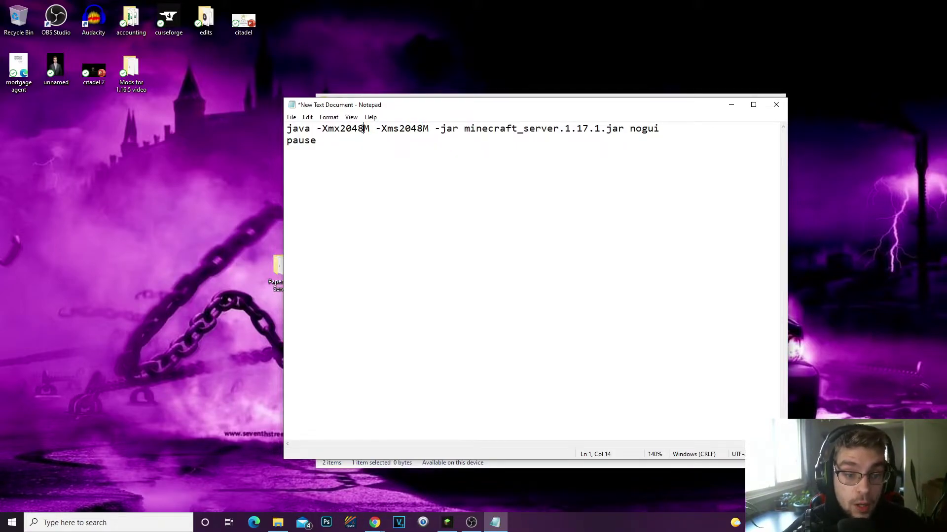
pyautogui.moveTo(399, 130); pyautogui.dragTo(423, 130)
pyautogui.click(403, 131)
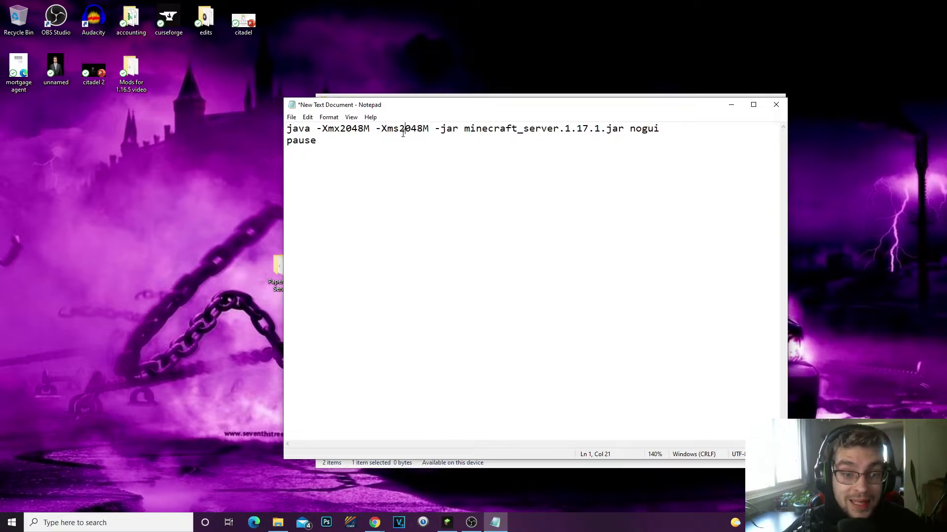
pyautogui.moveTo(341, 128); pyautogui.dragTo(364, 128)
pyautogui.click(363, 128)
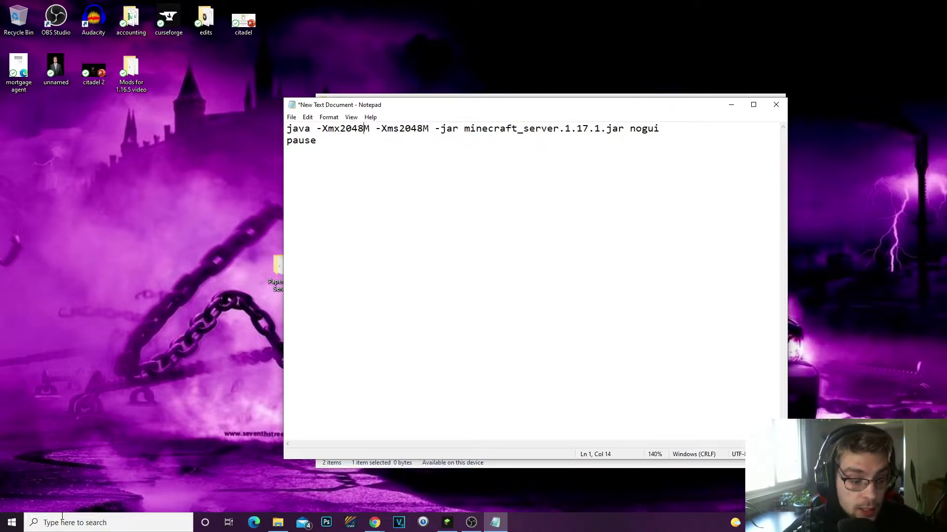
# - Check This PC's properties for the 8.00 GB installed RAM, then close Settings
pyautogui.click(278, 522)
pyautogui.rightClick(370, 375)
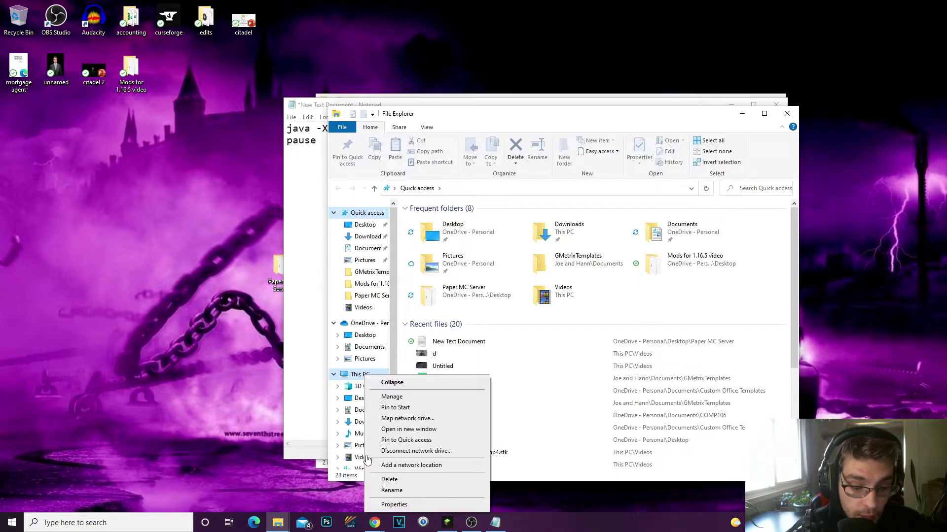
pyautogui.moveTo(419, 96); pyautogui.dragTo(595, 94)
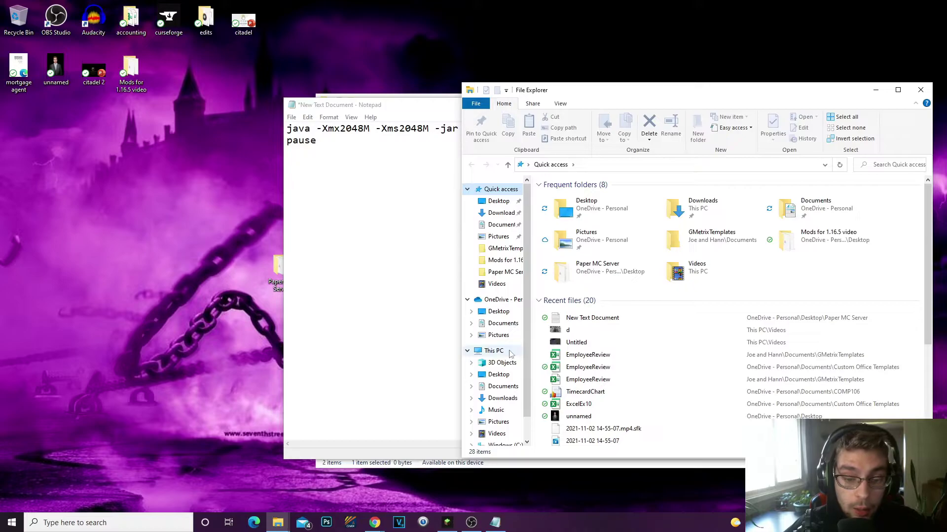
pyautogui.rightClick(493, 352)
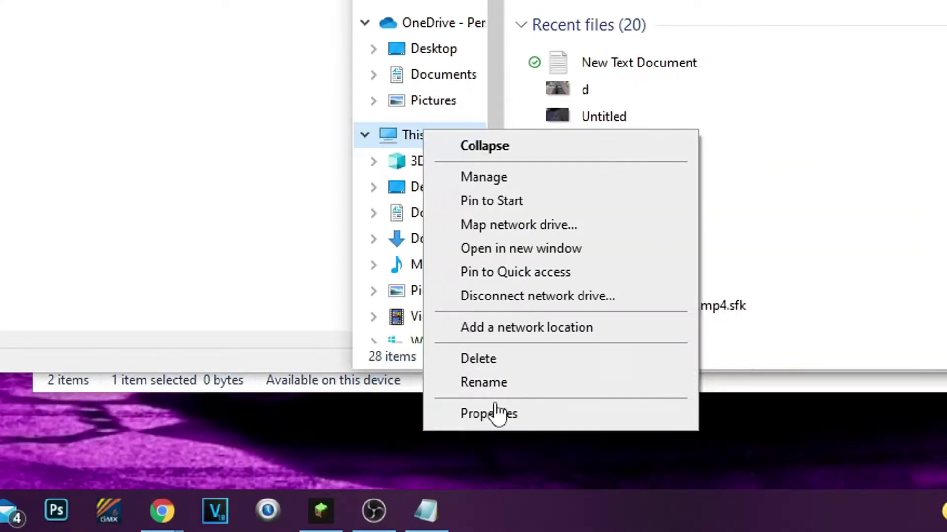
pyautogui.click(530, 478)
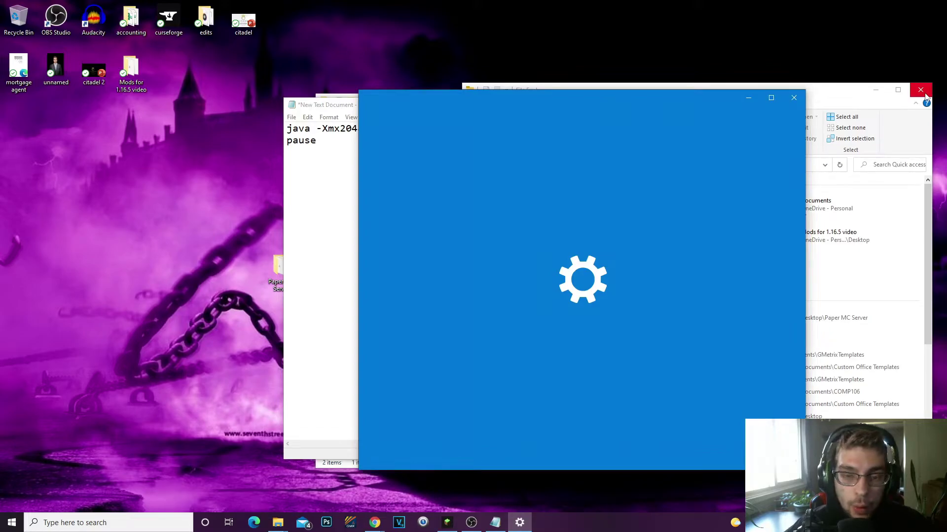
pyautogui.click(923, 94)
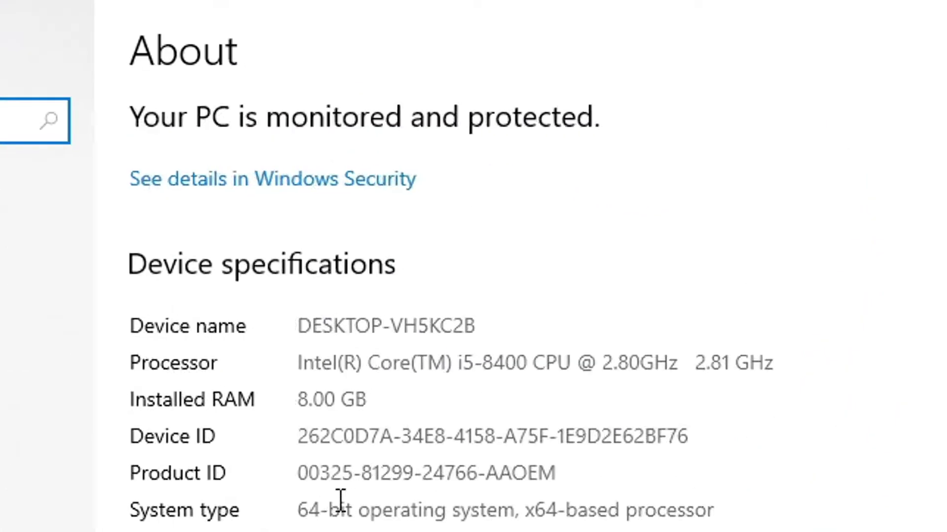
pyautogui.scroll(-2, 603, 188)
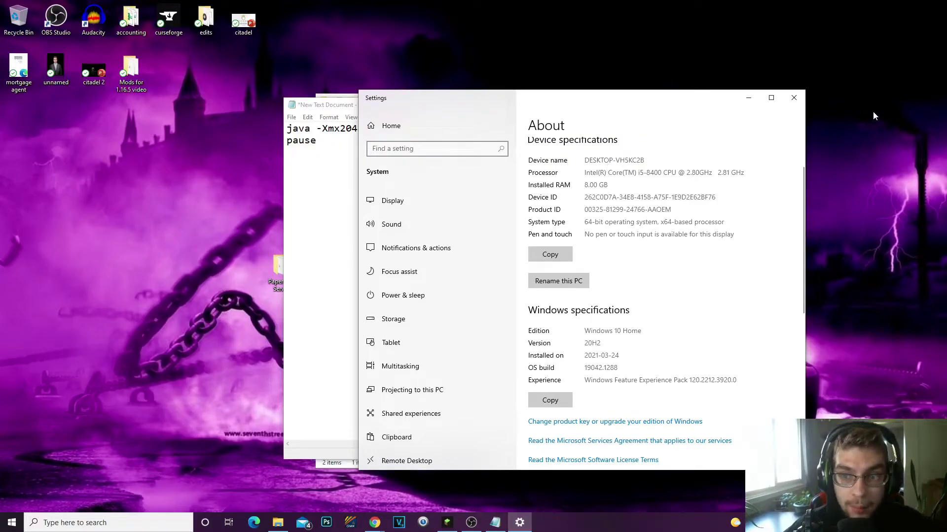
pyautogui.click(794, 98)
pyautogui.moveTo(437, 111); pyautogui.dragTo(415, 134)
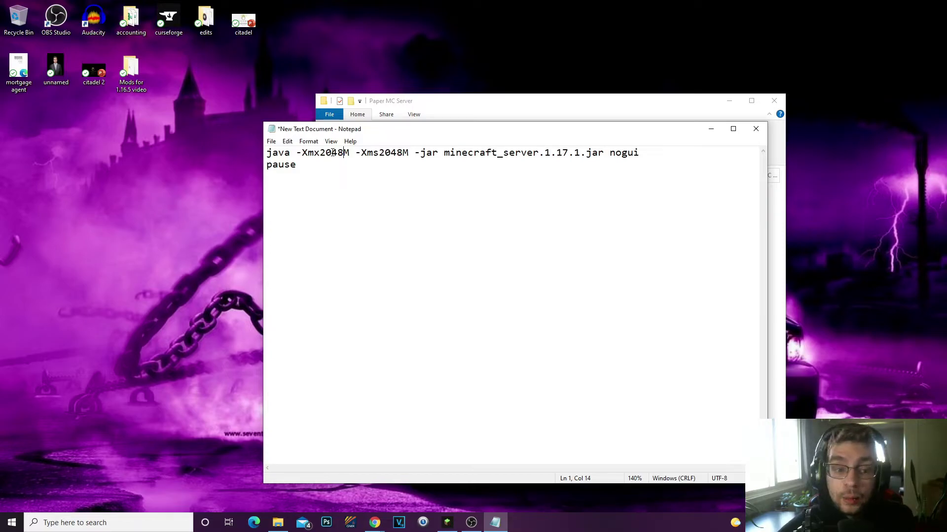
pyautogui.moveTo(320, 153); pyautogui.dragTo(352, 154)
pyautogui.click(343, 155)
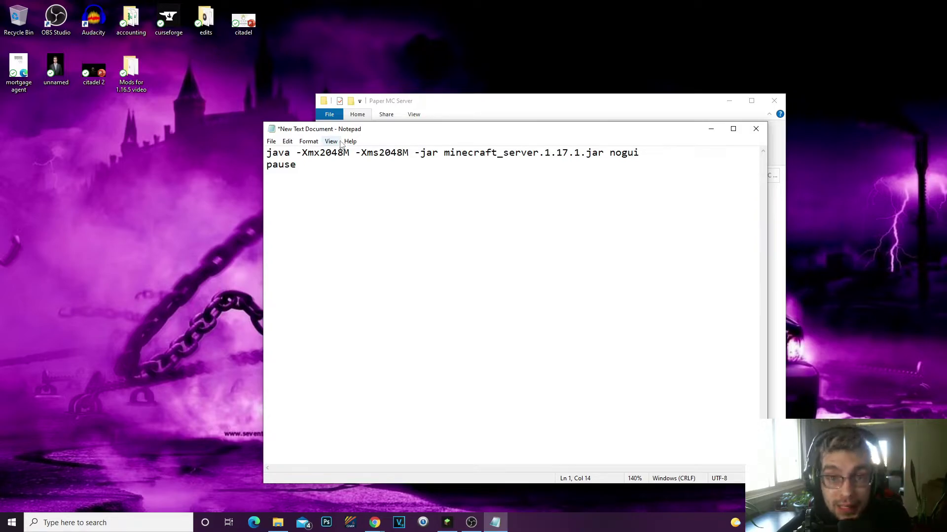
pyautogui.doubleClick(334, 156)
pyautogui.moveTo(320, 154); pyautogui.dragTo(343, 156)
pyautogui.click(342, 155)
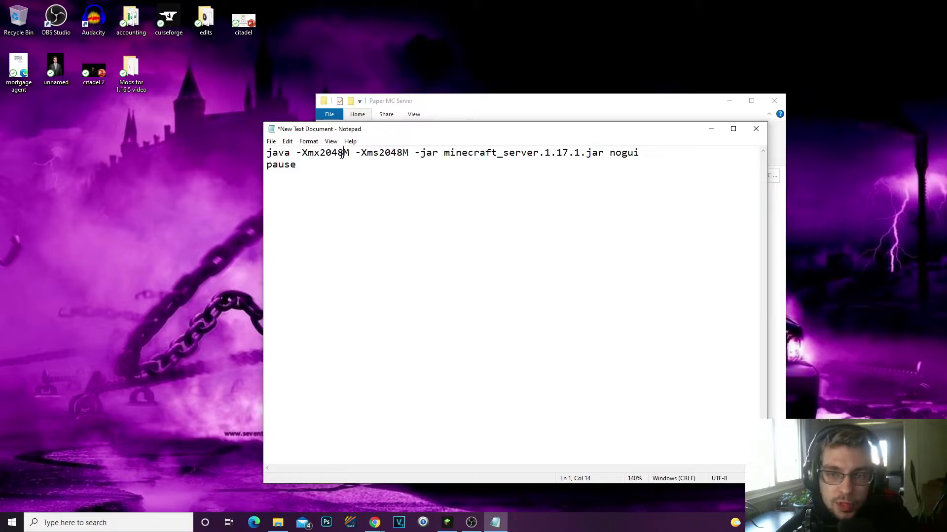
pyautogui.moveTo(321, 157); pyautogui.dragTo(343, 156)
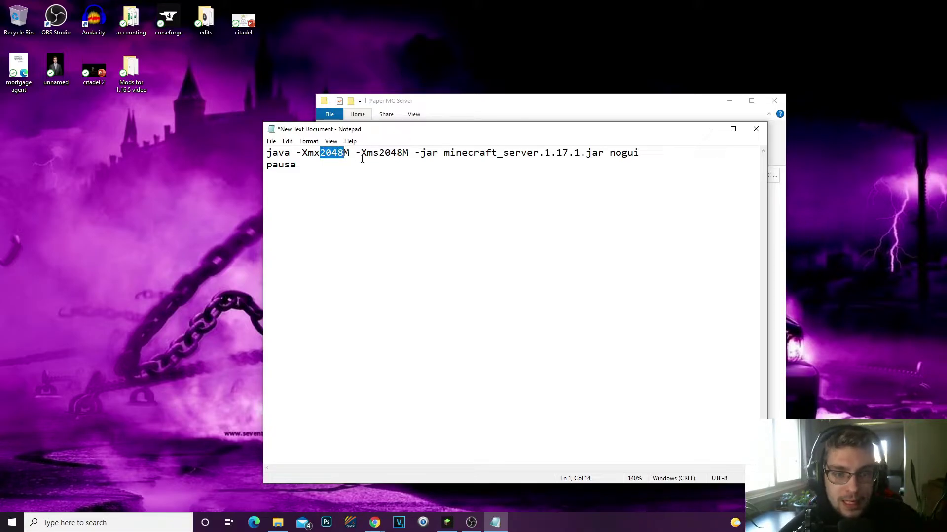
pyautogui.click(329, 154)
pyautogui.click(385, 154)
pyautogui.moveTo(379, 154); pyautogui.dragTo(402, 155)
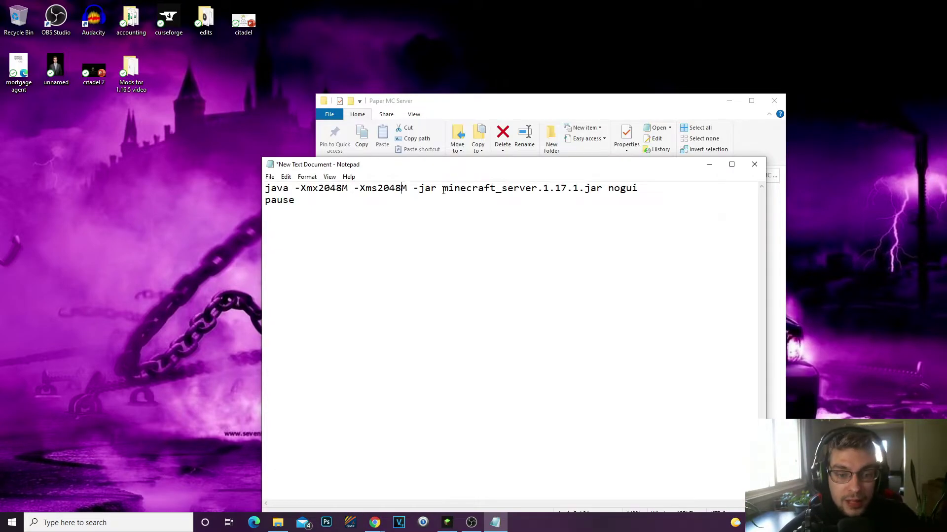
pyautogui.moveTo(438, 187); pyautogui.dragTo(511, 188)
pyautogui.moveTo(547, 108); pyautogui.dragTo(727, 113)
pyautogui.click(462, 200)
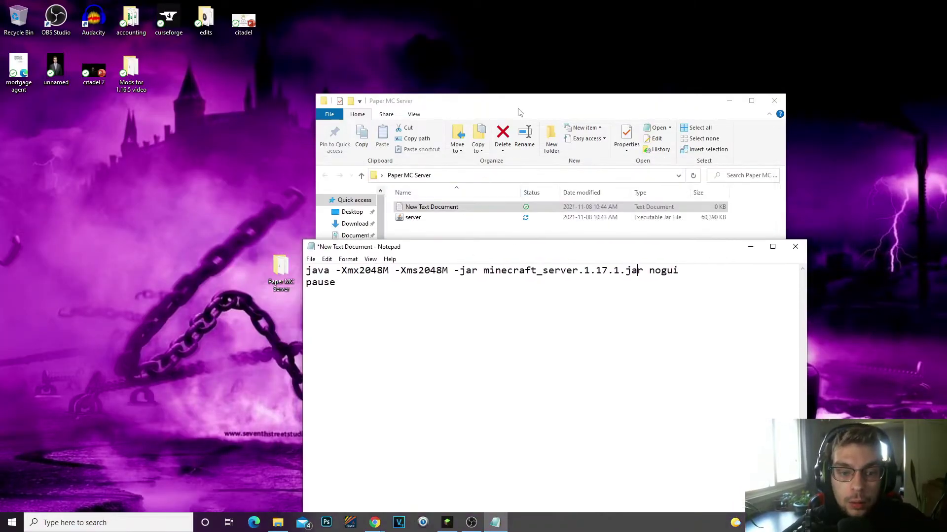
# - Shorten the jar name in the launch command from minecraft_server.1.17.1.jar to server.jar
pyautogui.moveTo(518, 113); pyautogui.dragTo(302, 44)
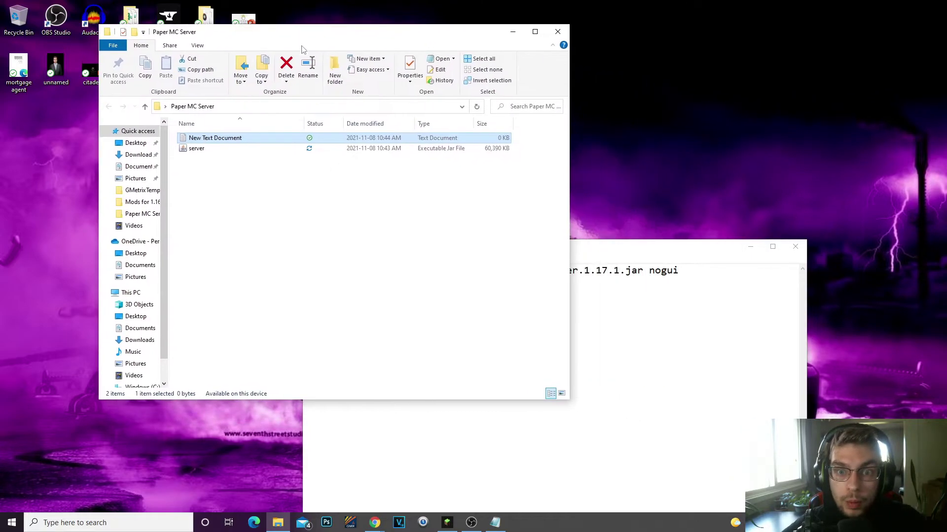
pyautogui.click(640, 249)
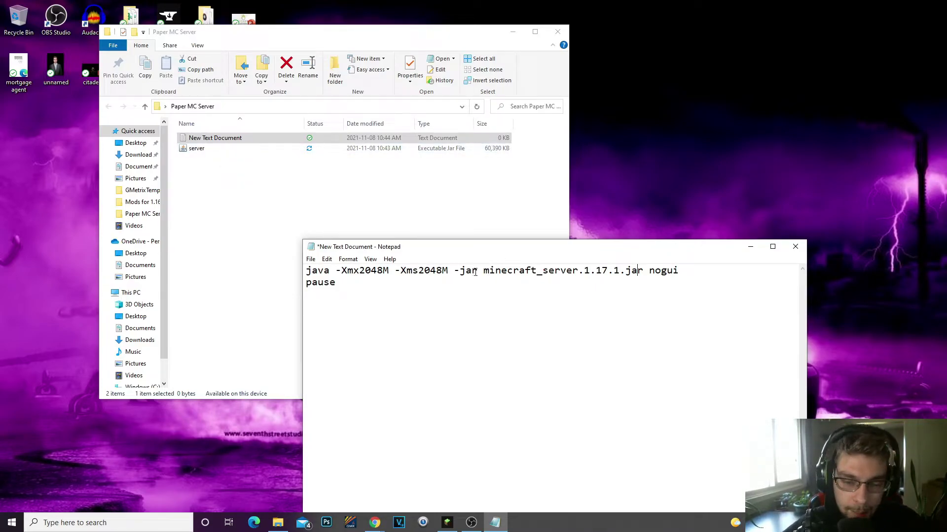
pyautogui.moveTo(483, 273); pyautogui.dragTo(546, 272)
pyautogui.press('BackSpace')
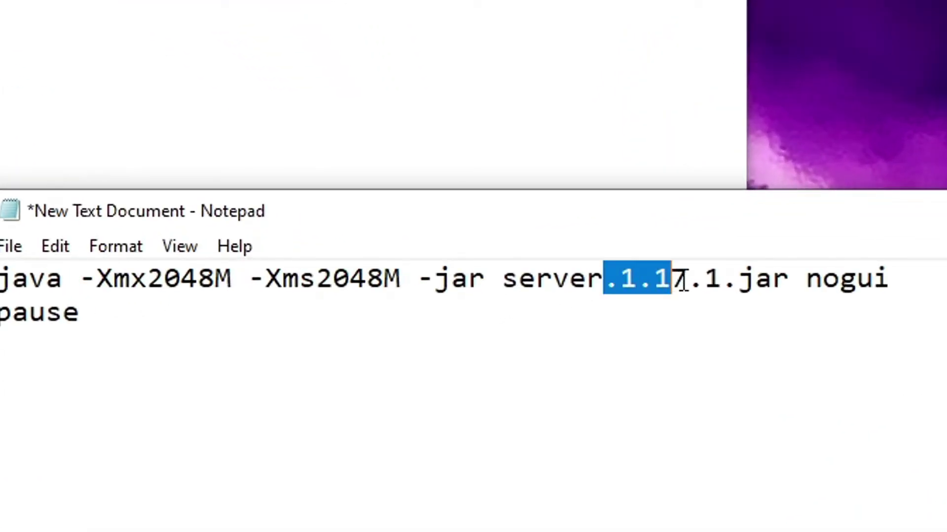
pyautogui.moveTo(682, 285); pyautogui.dragTo(725, 289)
pyautogui.press('BackSpace')
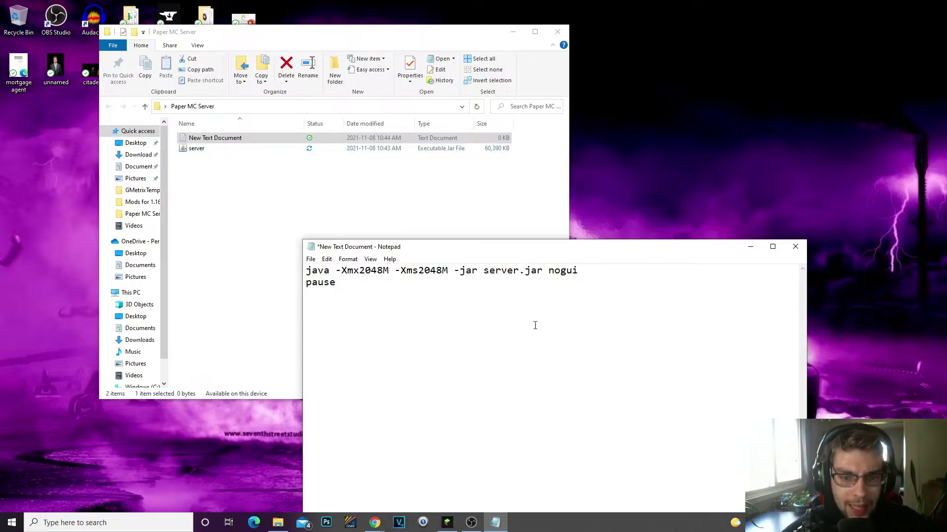
# - Highlight server.jar in the launch command to point it out
pyautogui.moveTo(482, 270); pyautogui.dragTo(541, 276)
pyautogui.click(561, 270)
pyautogui.click(531, 271)
pyautogui.click(554, 271)
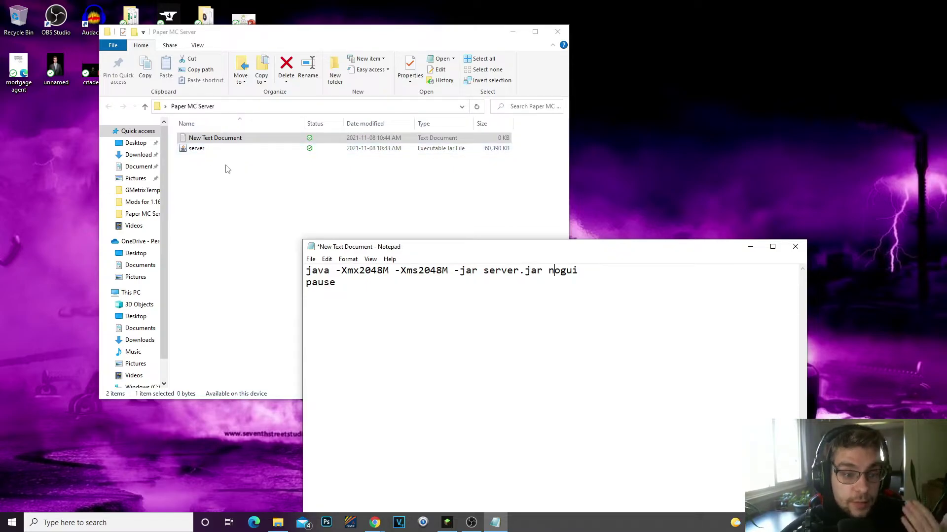
pyautogui.moveTo(483, 270); pyautogui.dragTo(538, 270)
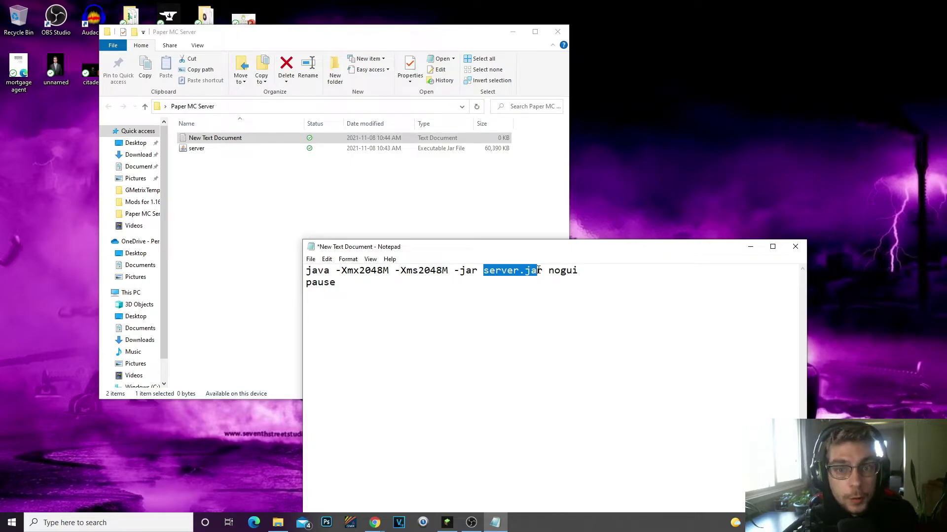
pyautogui.click(312, 266)
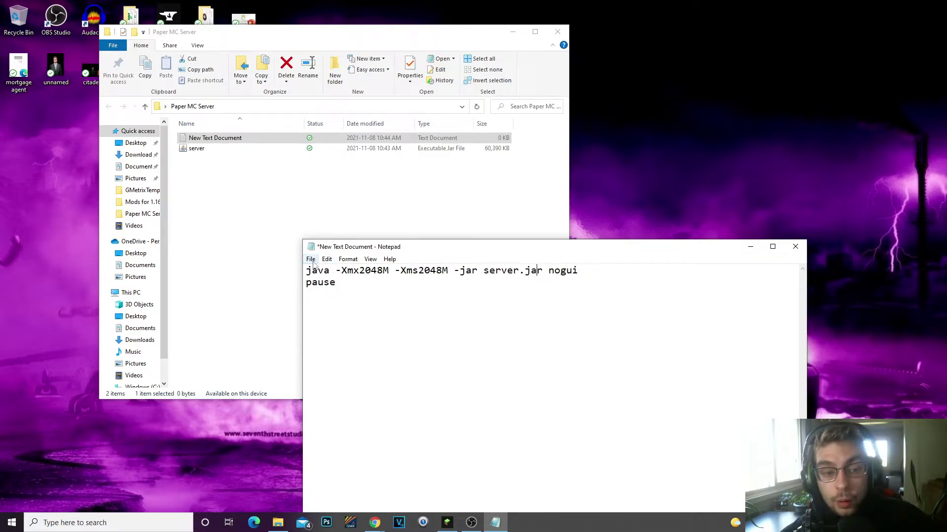
pyautogui.click(311, 260)
# - Save the launch command as Start.bat with Save as type set to All Files
pyautogui.click(331, 314)
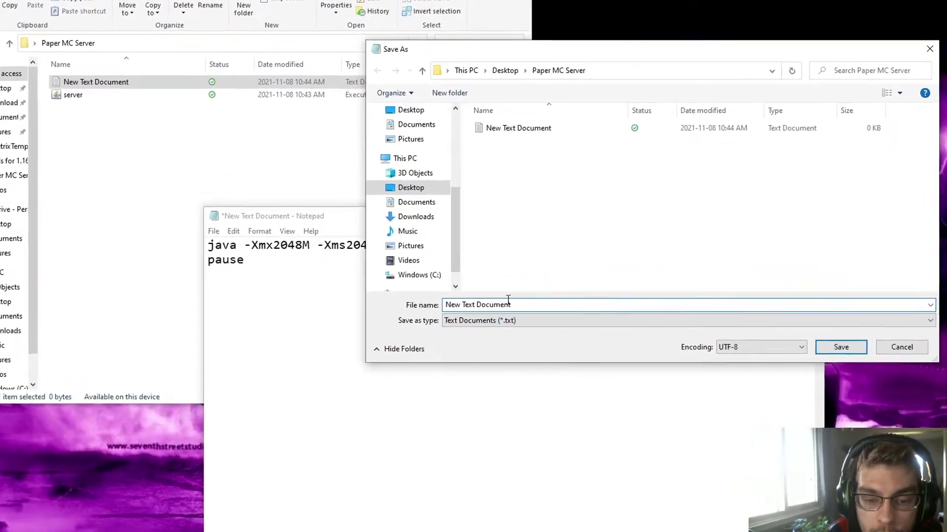
pyautogui.write('Run.bs')
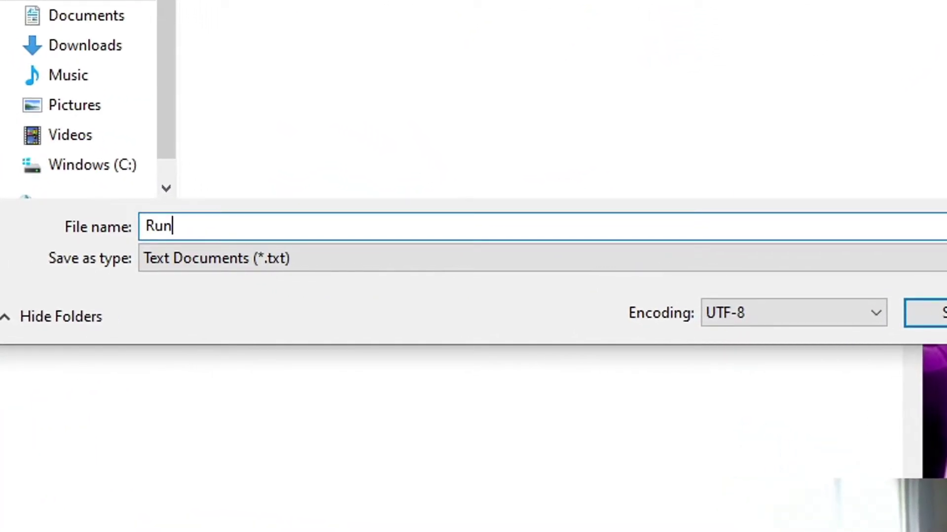
pyautogui.press('BackSpace')
pyautogui.write('at')
pyautogui.press('BackSpace')
pyautogui.press('BackSpace')
pyautogui.press('BackSpace')
pyautogui.press('BackSpace')
pyautogui.press('BackSpace')
pyautogui.press('BackSpace')
pyautogui.press('BackSpace')
pyautogui.write('S')
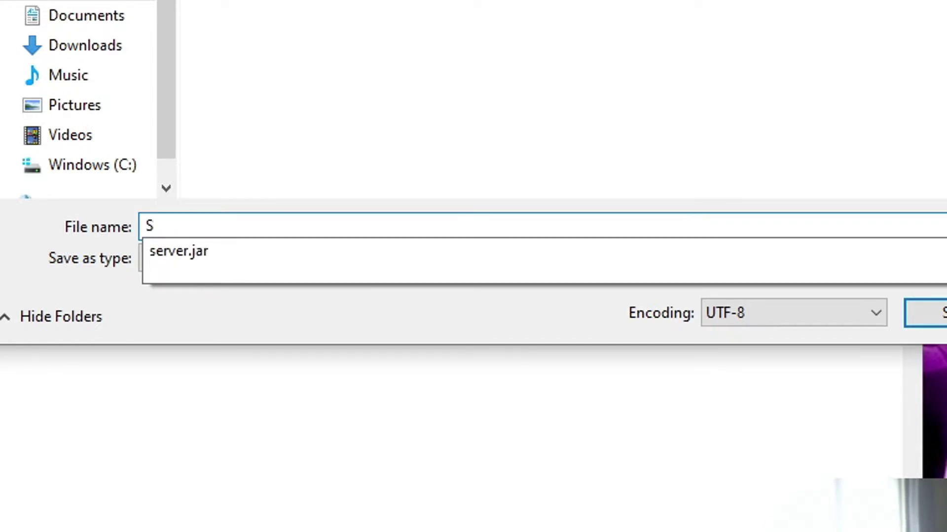
pyautogui.write('tart.batt')
pyautogui.press('BackSpace')
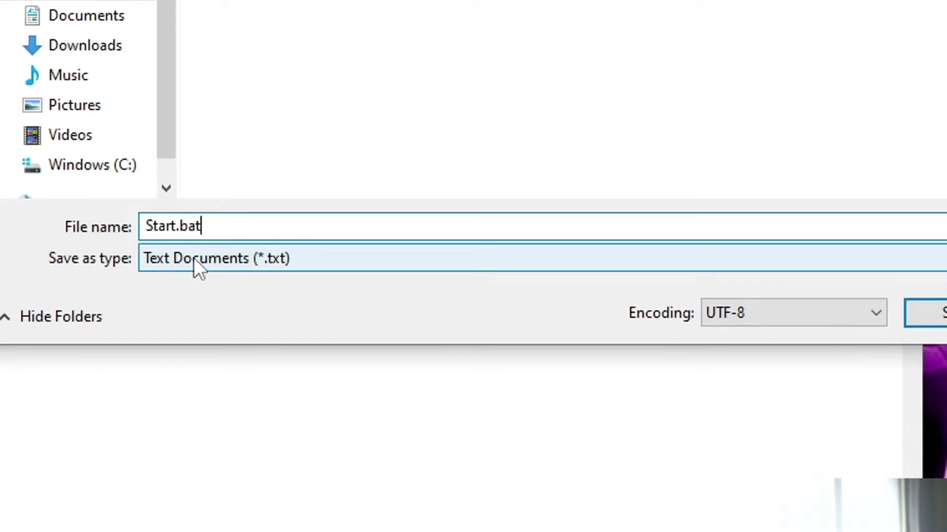
pyautogui.click(268, 262)
pyautogui.click(206, 301)
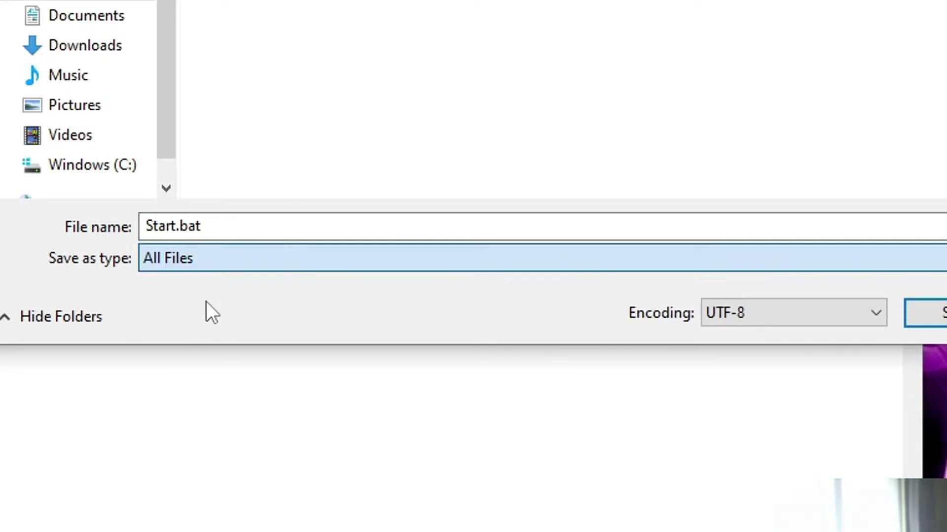
pyautogui.click(513, 332)
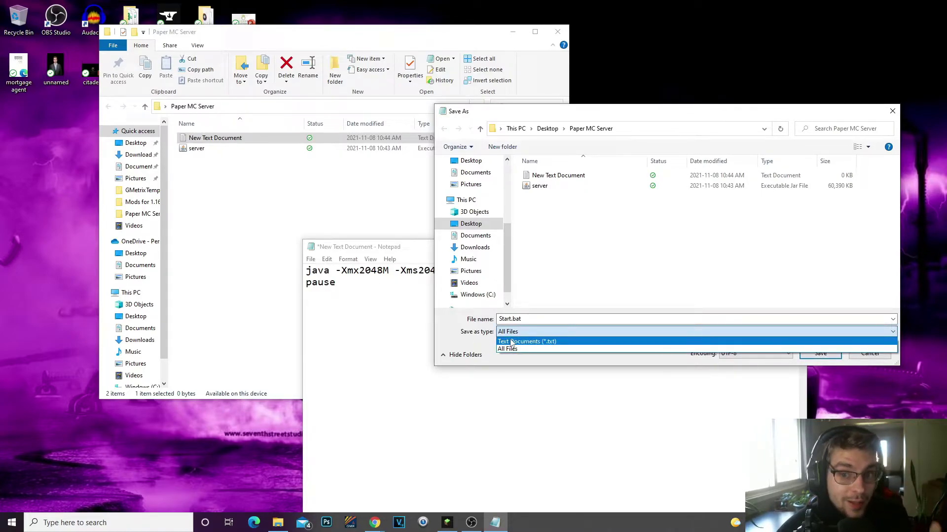
pyautogui.click(518, 349)
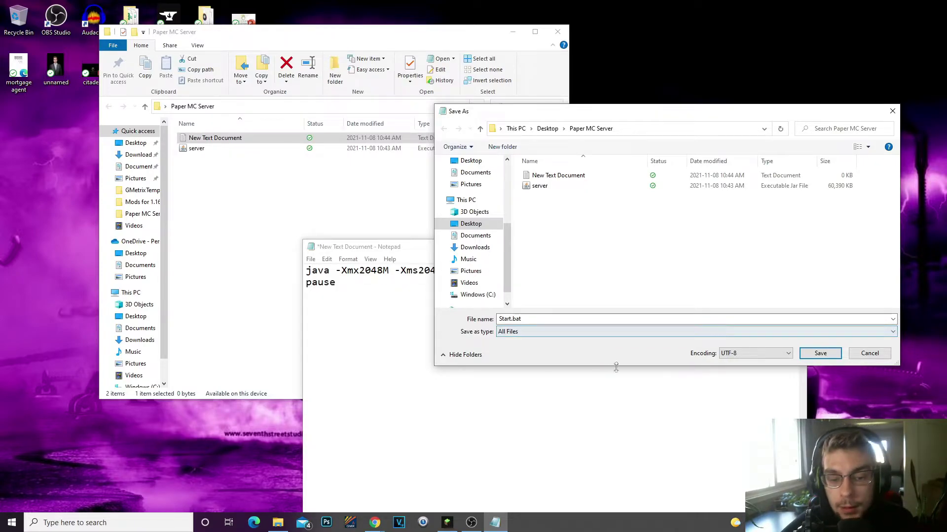
pyautogui.click(820, 353)
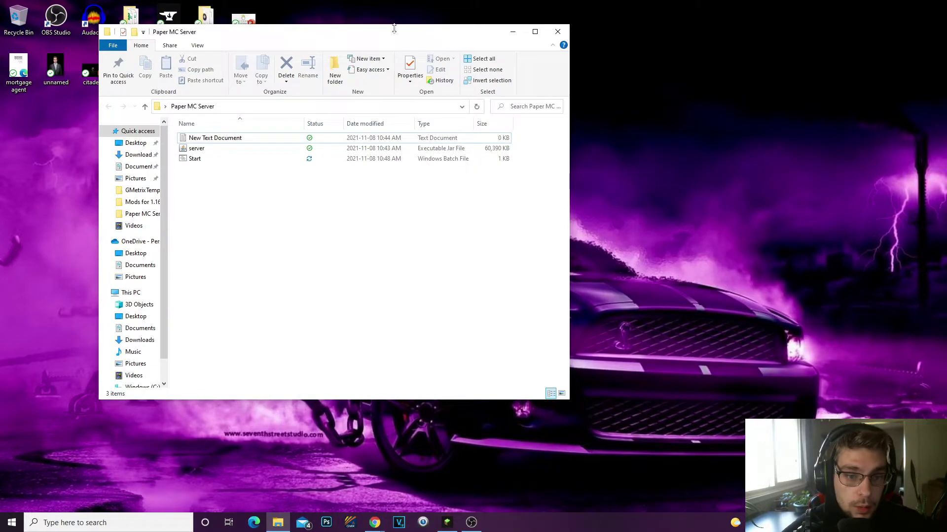
# - Delete the empty New Text Document, leaving only the server jar and Start batch file
pyautogui.moveTo(705, 422); pyautogui.dragTo(833, 490)
pyautogui.click(381, 162)
pyautogui.press('Delete')
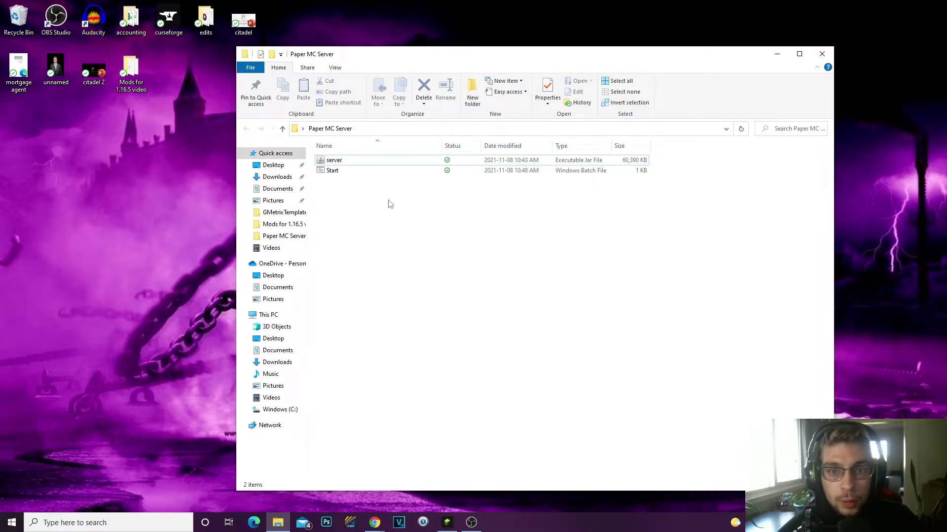
pyautogui.click(368, 160)
pyautogui.click(372, 173)
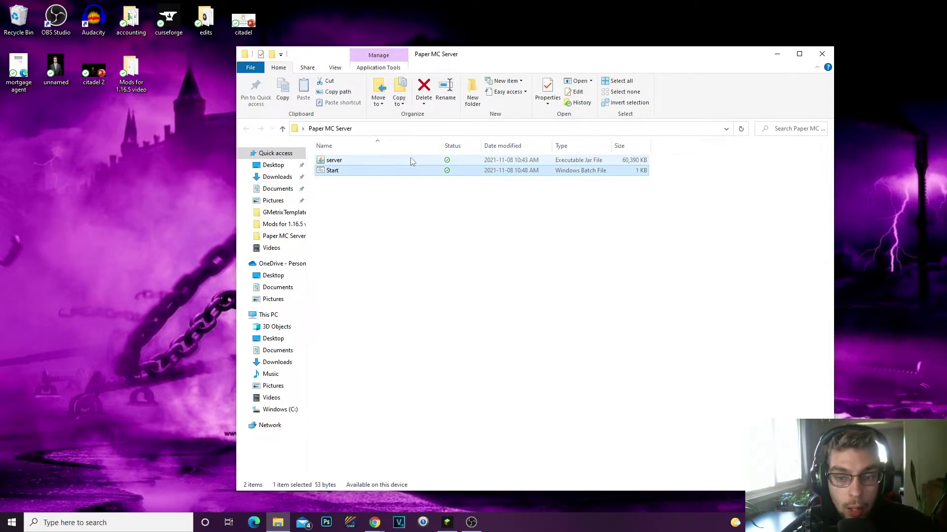
pyautogui.click(379, 190)
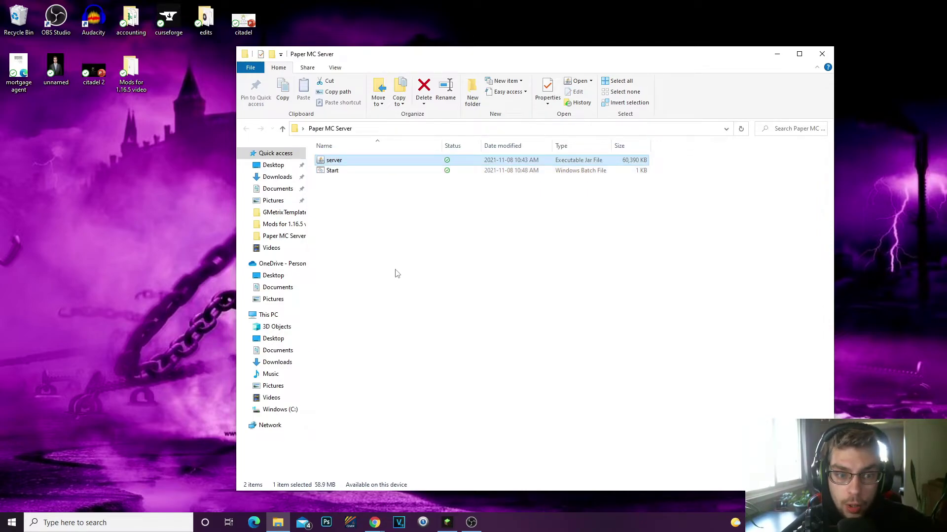
# - Run Start.bat once to generate cache, logs, eula and server.properties, then close the console
pyautogui.doubleClick(352, 173)
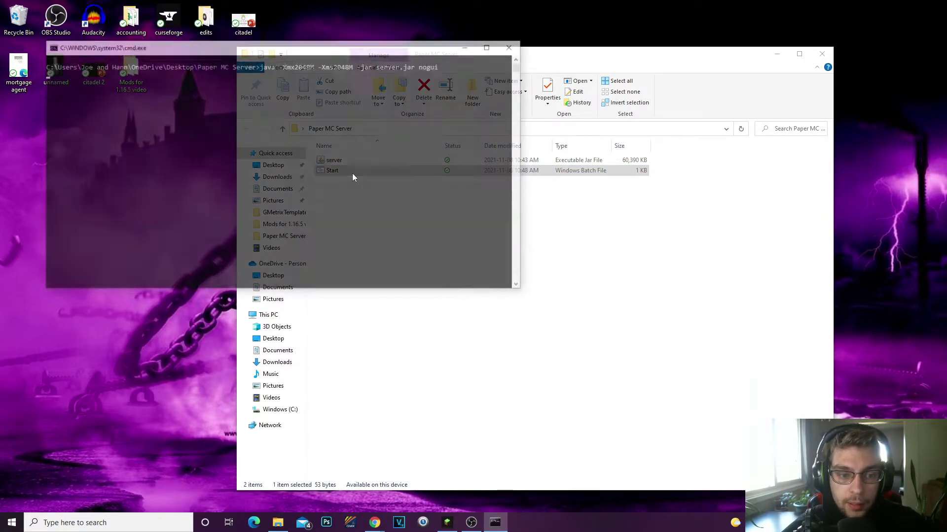
pyautogui.moveTo(321, 47); pyautogui.dragTo(541, 217)
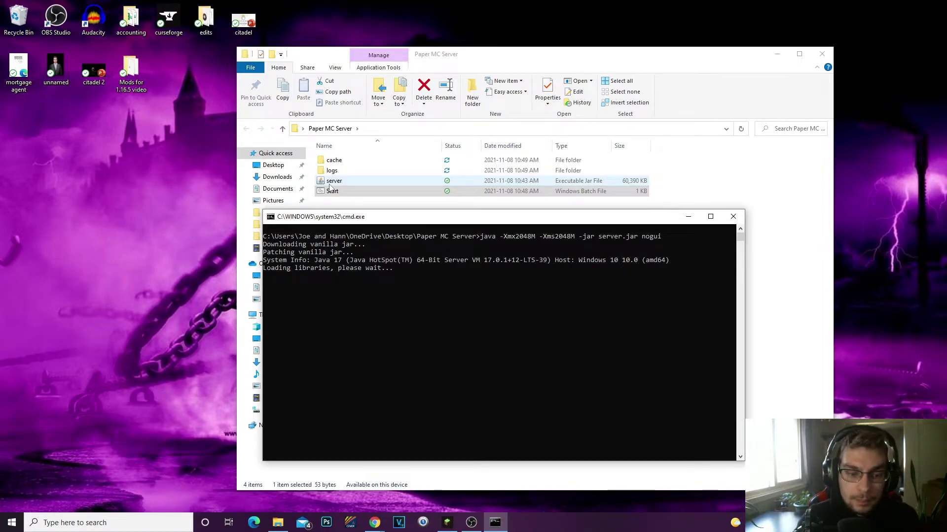
pyautogui.press('space')
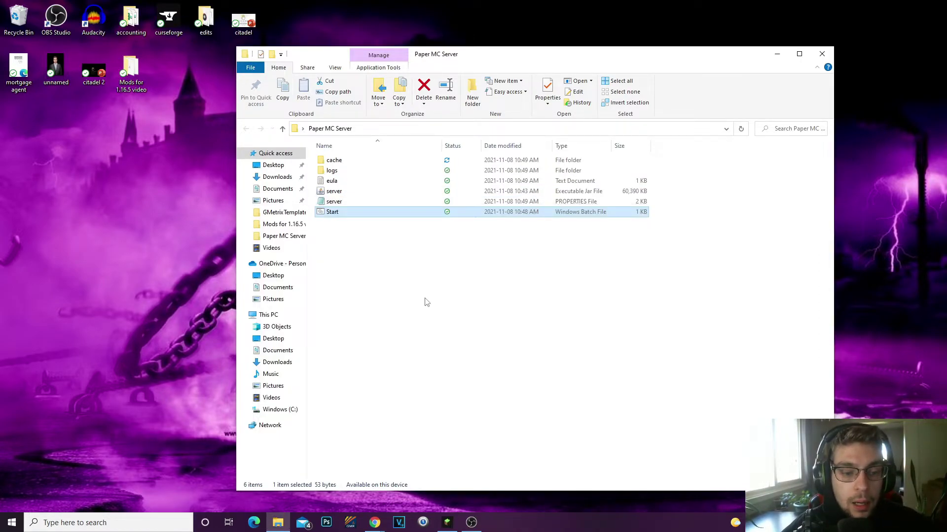
# - Open eula.txt and change eula=false to eula=true
pyautogui.click(349, 186)
pyautogui.doubleClick(349, 182)
pyautogui.doubleClick(342, 299)
pyautogui.click(351, 298)
pyautogui.moveTo(345, 297); pyautogui.dragTo(326, 297)
pyautogui.write('true')
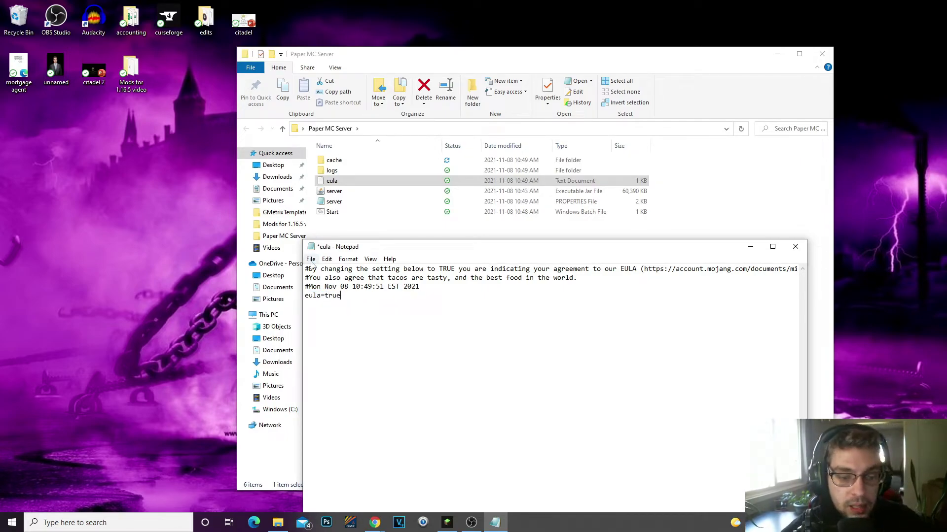
# - Save eula.txt and close Notepad
pyautogui.click(311, 259)
pyautogui.click(326, 302)
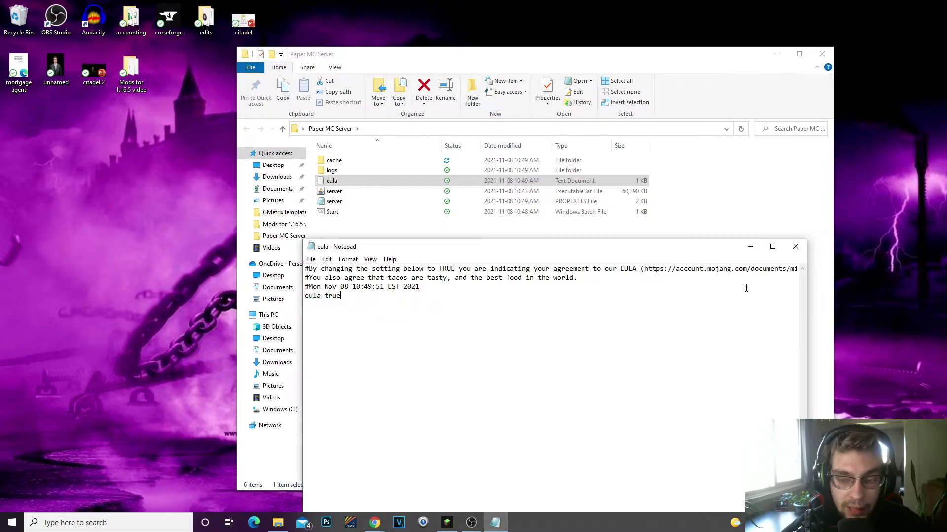
pyautogui.click(796, 246)
pyautogui.click(342, 212)
# - Run Start.bat again and point out the Java 17 version line in the console
pyautogui.doubleClick(342, 212)
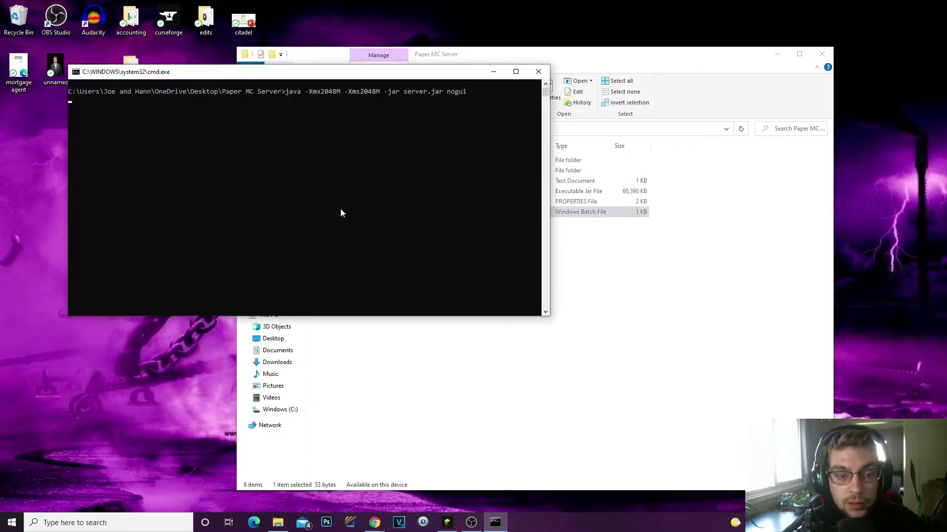
pyautogui.moveTo(356, 81); pyautogui.dragTo(532, 260)
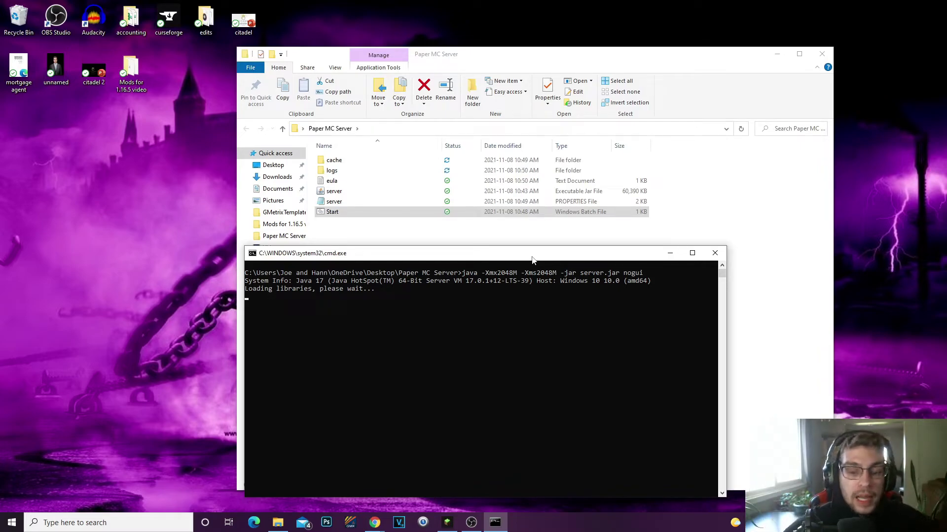
pyautogui.moveTo(296, 282); pyautogui.dragTo(348, 283)
pyautogui.click(380, 296)
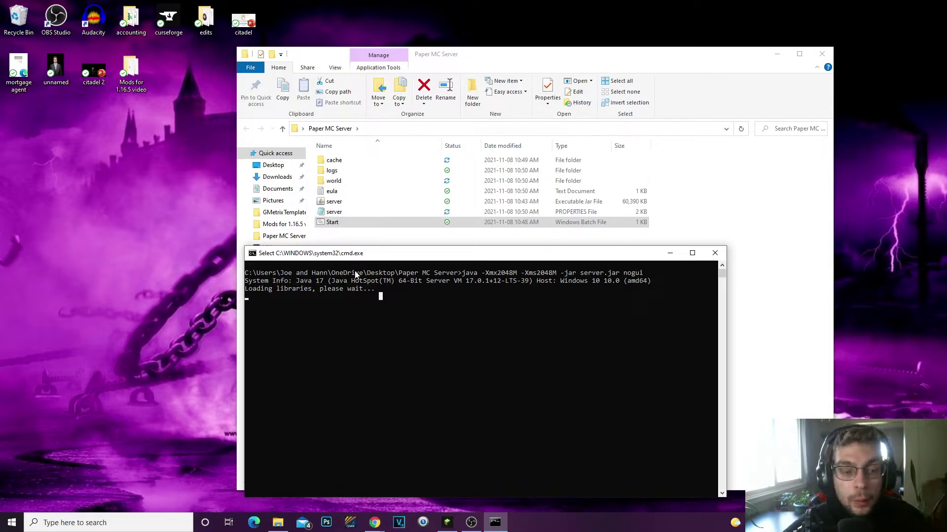
pyautogui.moveTo(411, 254); pyautogui.dragTo(635, 225)
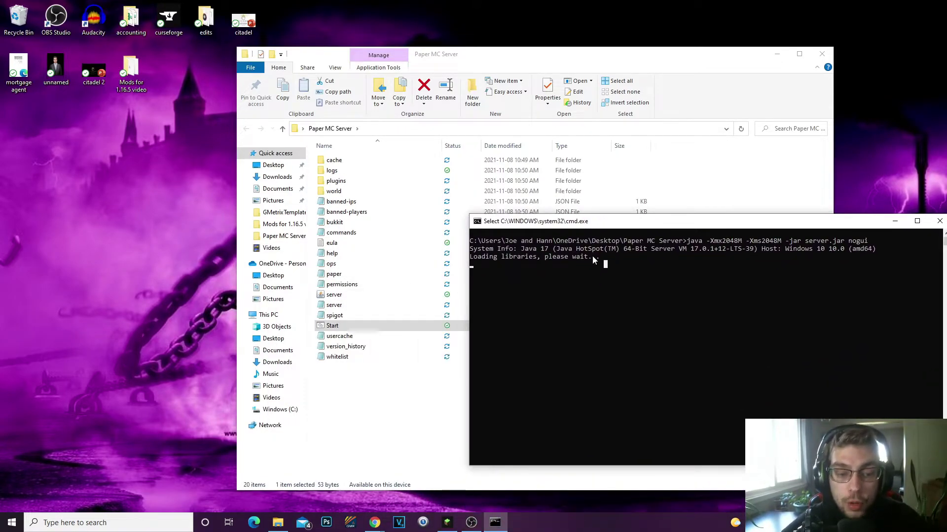
pyautogui.moveTo(595, 255); pyautogui.dragTo(523, 249)
pyautogui.click(578, 249)
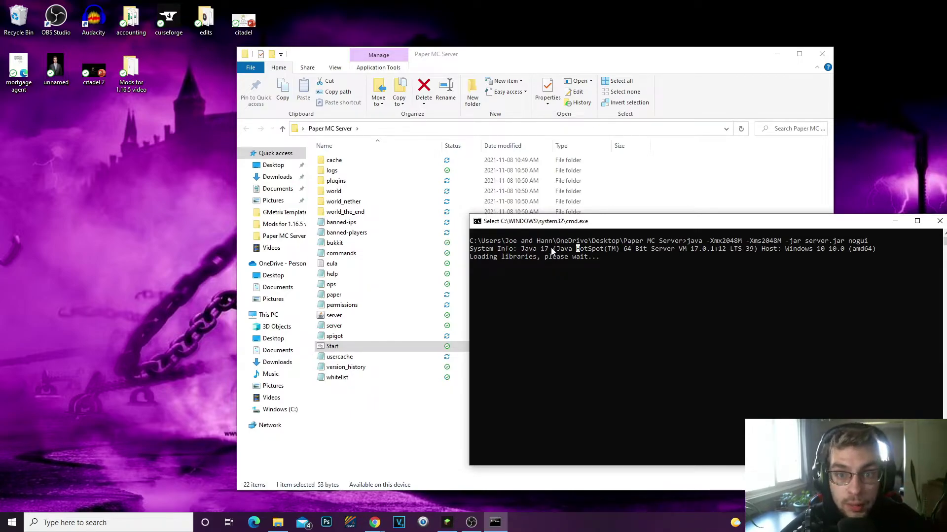
pyautogui.moveTo(517, 251); pyautogui.dragTo(549, 254)
pyautogui.click(548, 251)
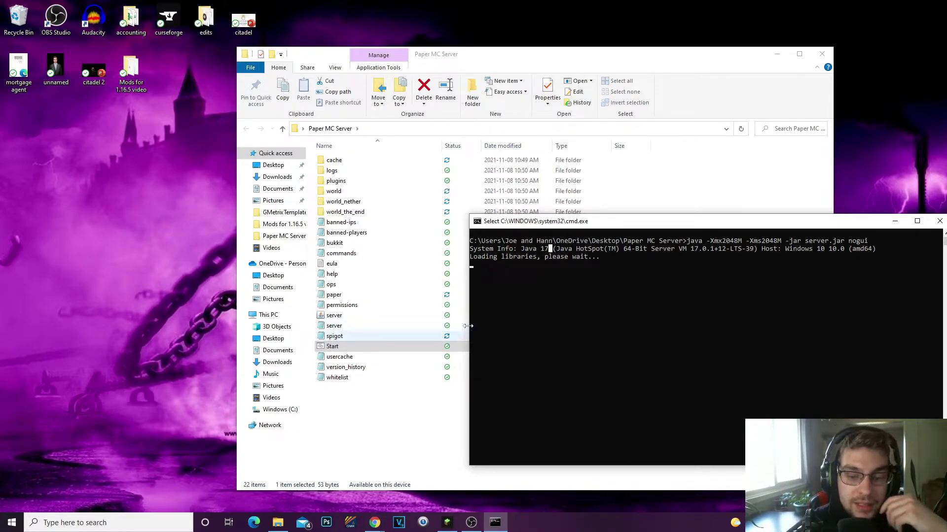
# - Select the newly generated plugins, world folders and config files in the server folder
pyautogui.click(695, 162)
pyautogui.moveTo(407, 365); pyautogui.dragTo(375, 155)
pyautogui.click(717, 314)
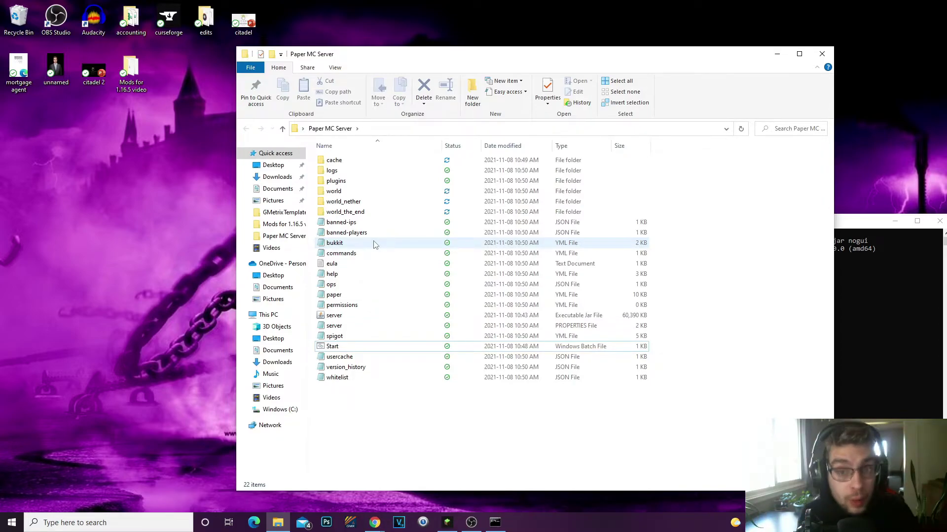
# - Arrange the server console and folder windows to review the console output
pyautogui.hotkey('alt', 'Tab')
pyautogui.click(549, 249)
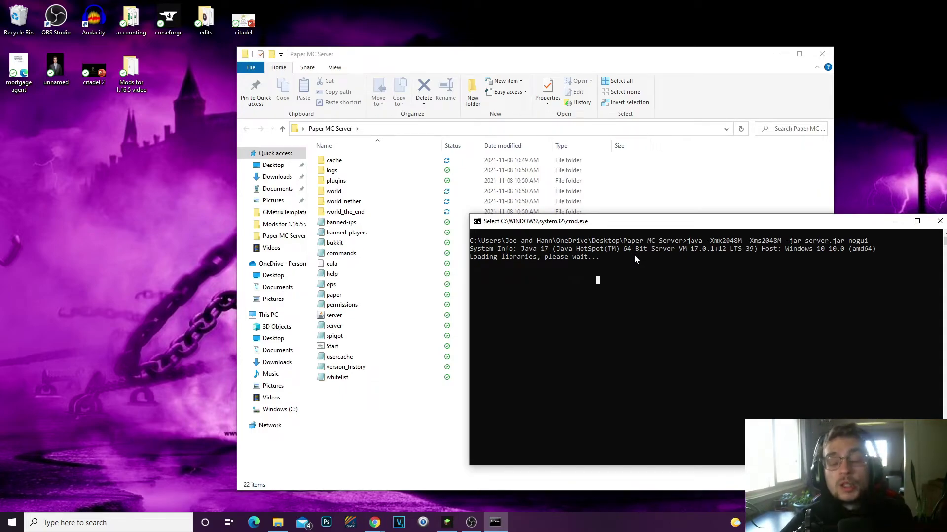
pyautogui.moveTo(575, 227); pyautogui.dragTo(516, 245)
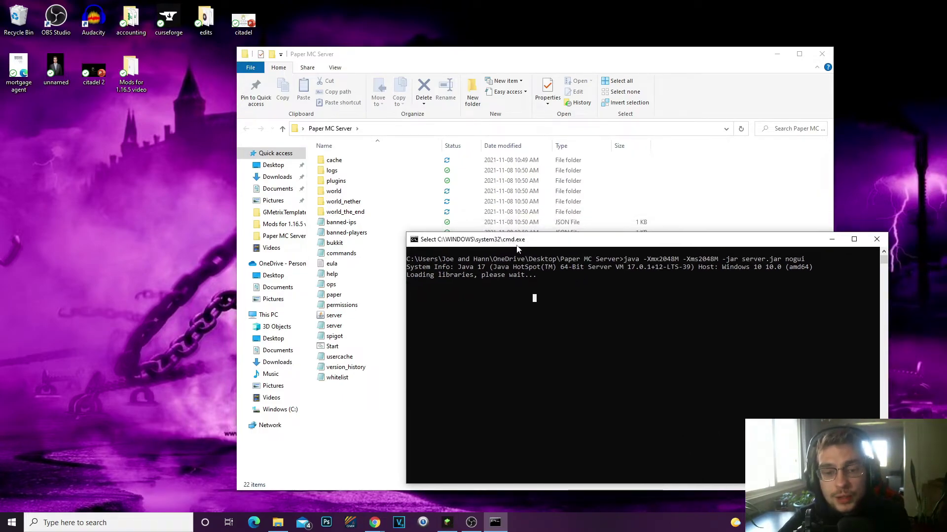
pyautogui.scroll(-1, 510, 319)
pyautogui.scroll(1, 510, 319)
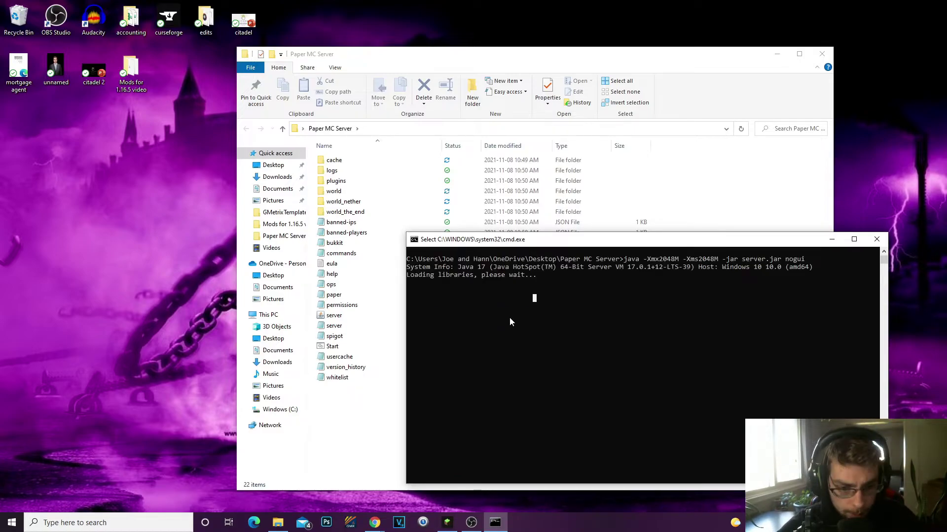
pyautogui.click(335, 225)
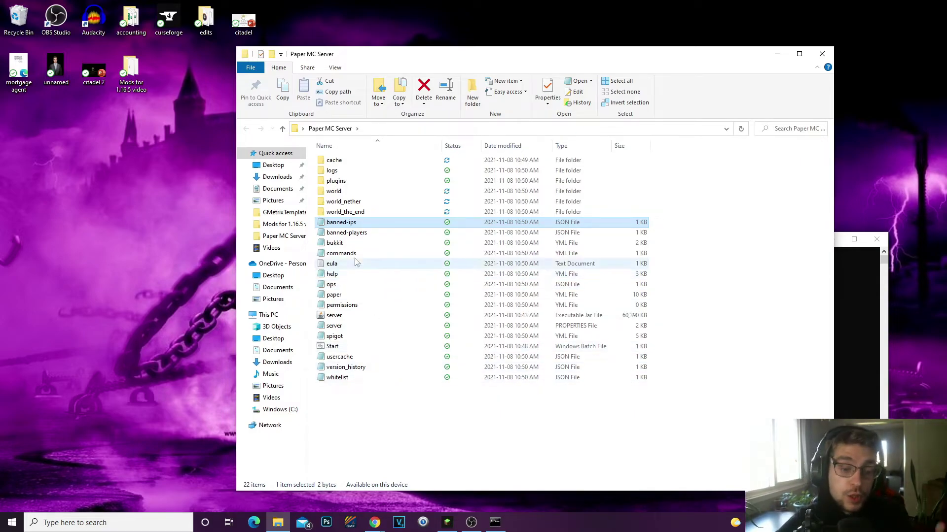
pyautogui.click(663, 219)
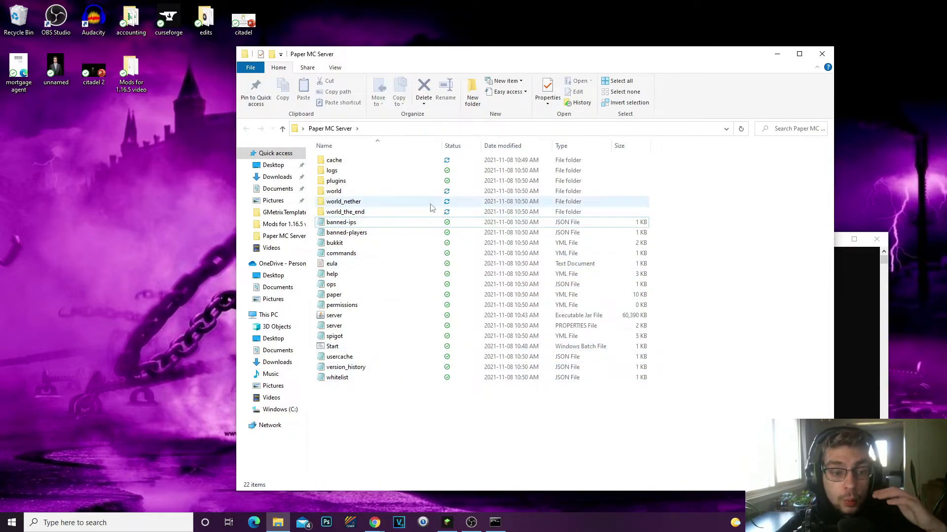
pyautogui.click(871, 339)
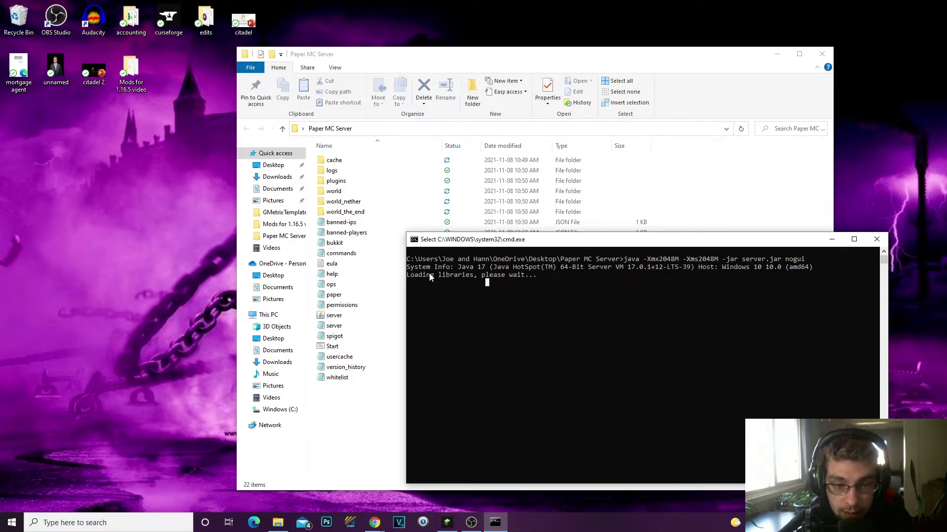
pyautogui.moveTo(431, 277); pyautogui.dragTo(576, 284)
pyautogui.click(530, 275)
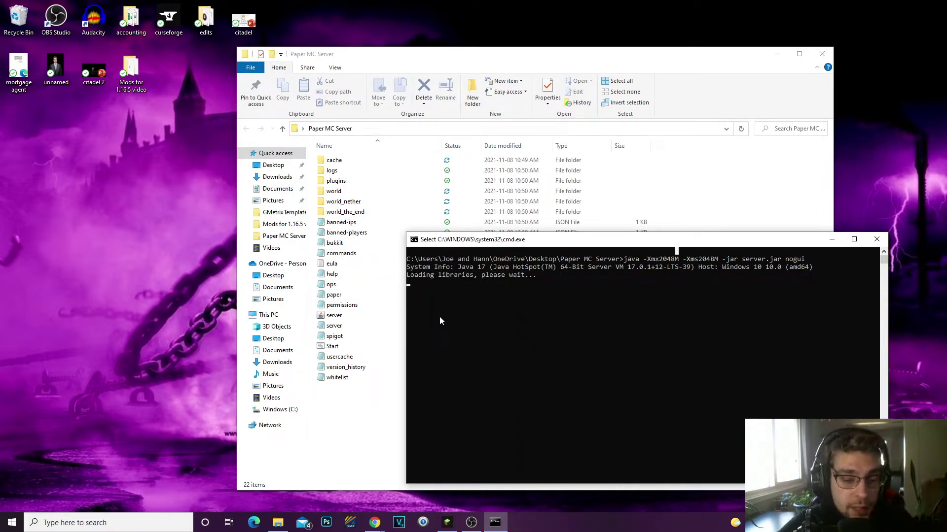
# - Inspect the plugins folder, holding only bStats, then return to Paper MC Server
pyautogui.click(359, 377)
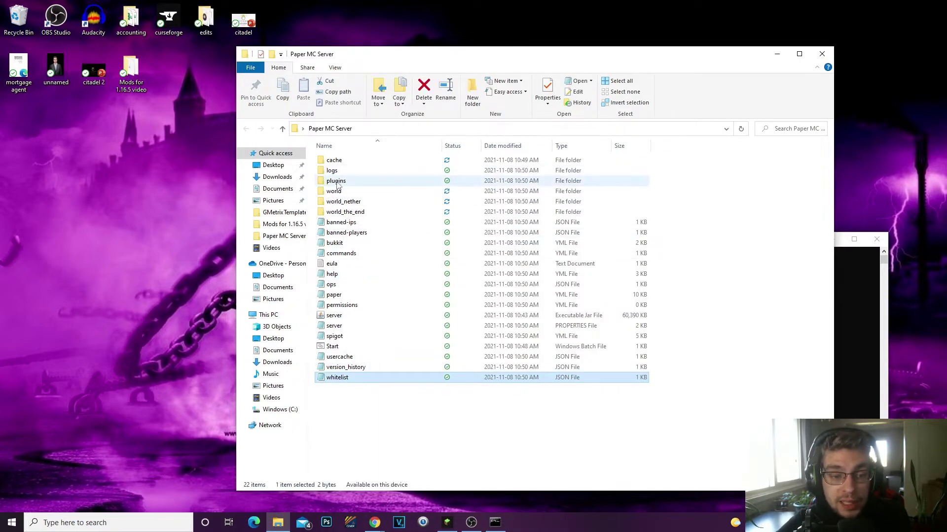
pyautogui.doubleClick(387, 181)
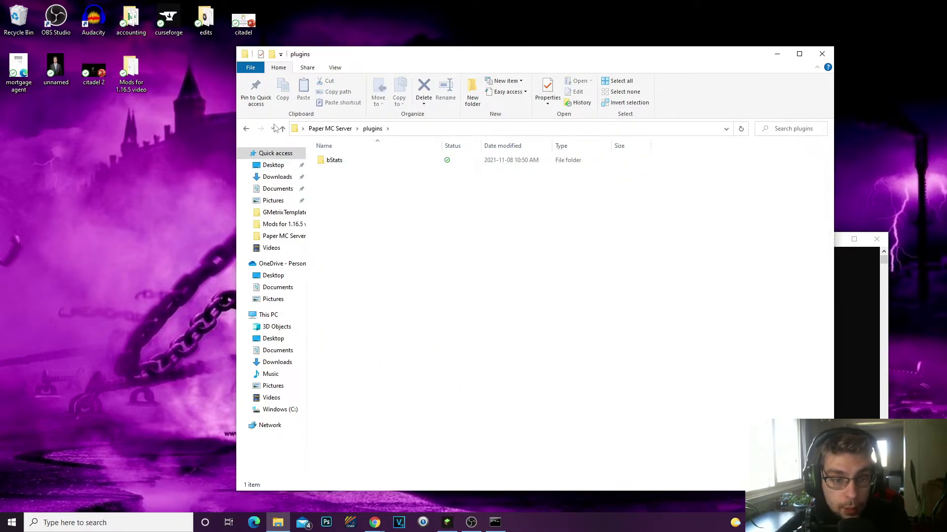
pyautogui.click(246, 129)
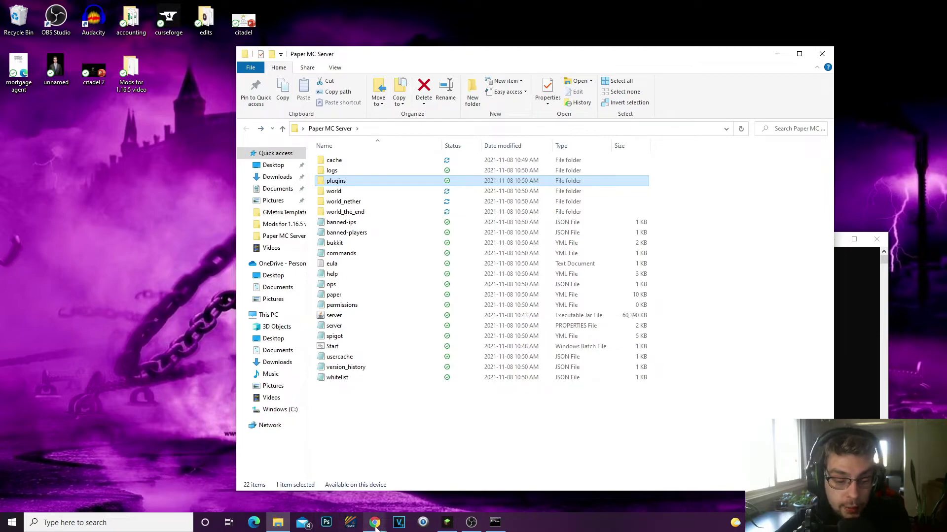
# - Switch between the WorldEdit and Multiverse-Core pages in Chrome, ending on WorldEdit
pyautogui.moveTo(375, 523)
pyautogui.click(356, 494)
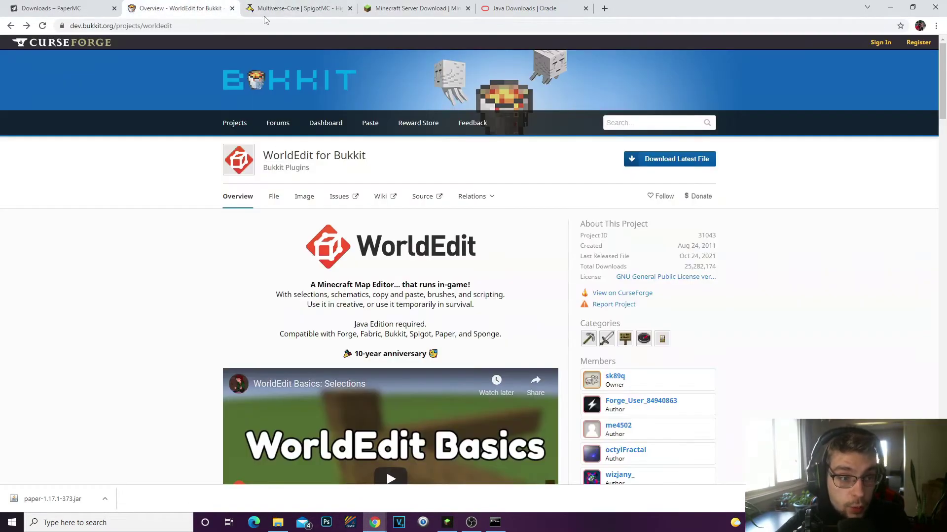
pyautogui.click(207, 8)
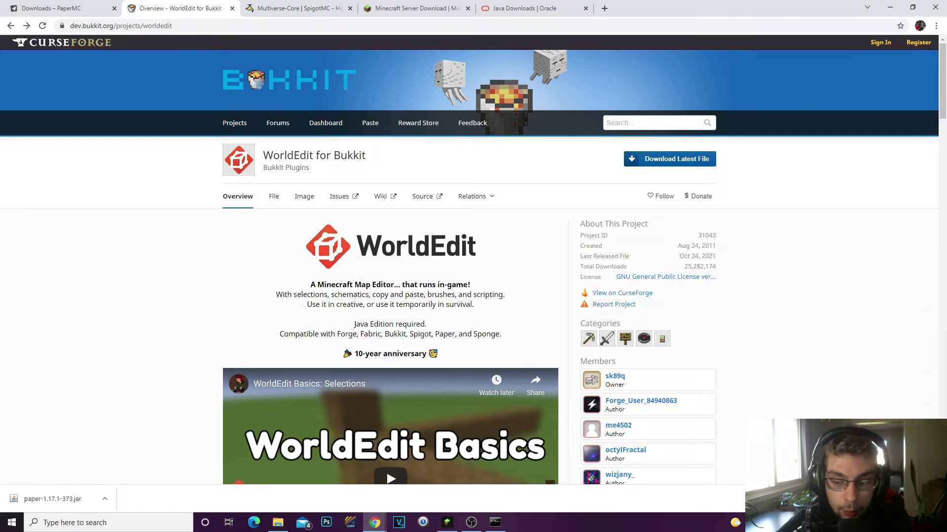
pyautogui.hotkey('ctrl', 'Tab')
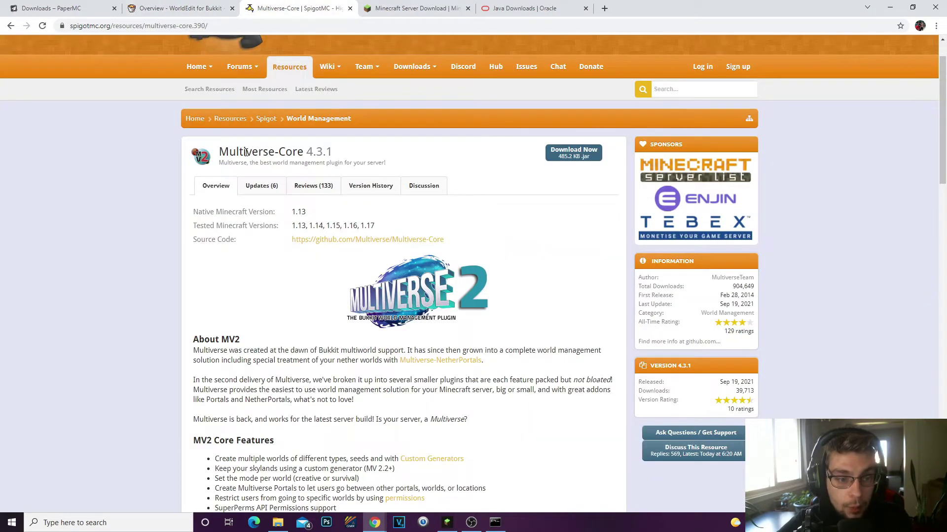
pyautogui.moveTo(296, 153); pyautogui.dragTo(235, 153)
pyautogui.click(245, 153)
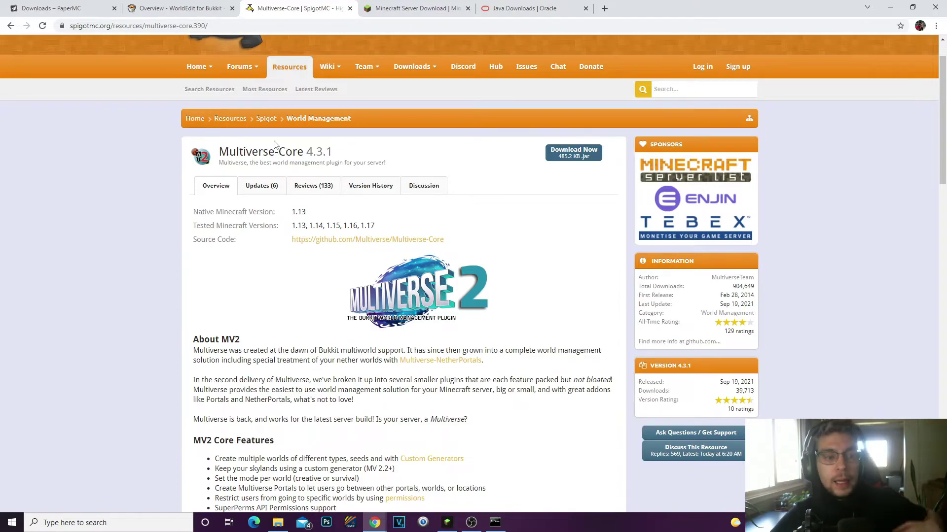
pyautogui.click(191, 5)
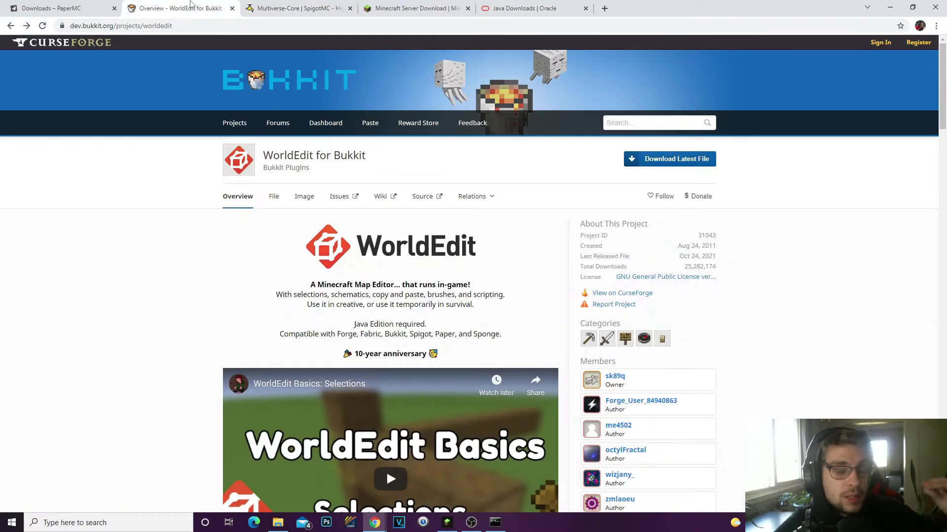
pyautogui.click(296, 8)
pyautogui.click(182, 8)
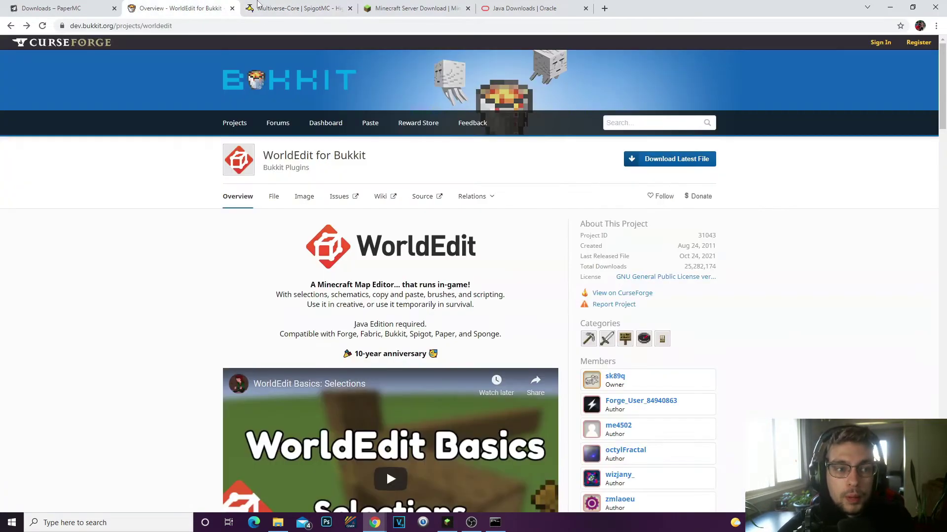
pyautogui.click(296, 8)
pyautogui.click(193, 7)
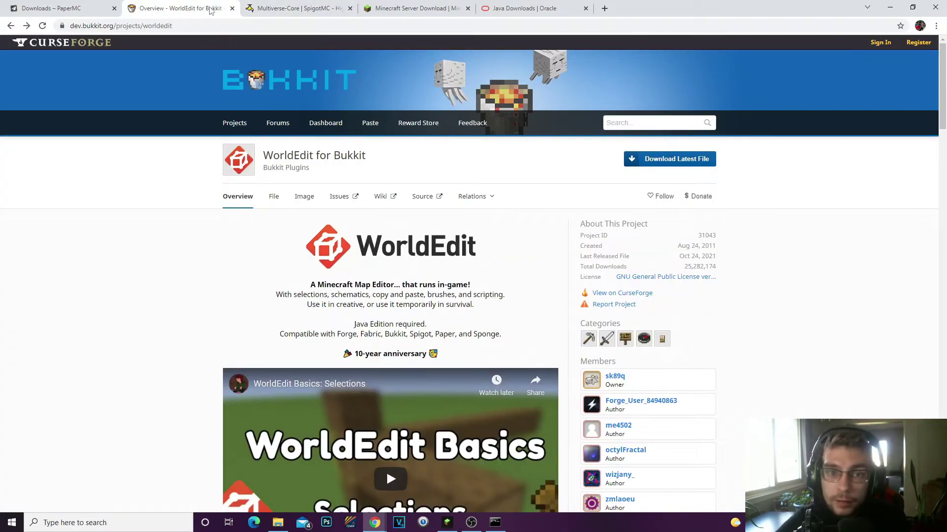
pyautogui.click(276, 8)
pyautogui.click(190, 5)
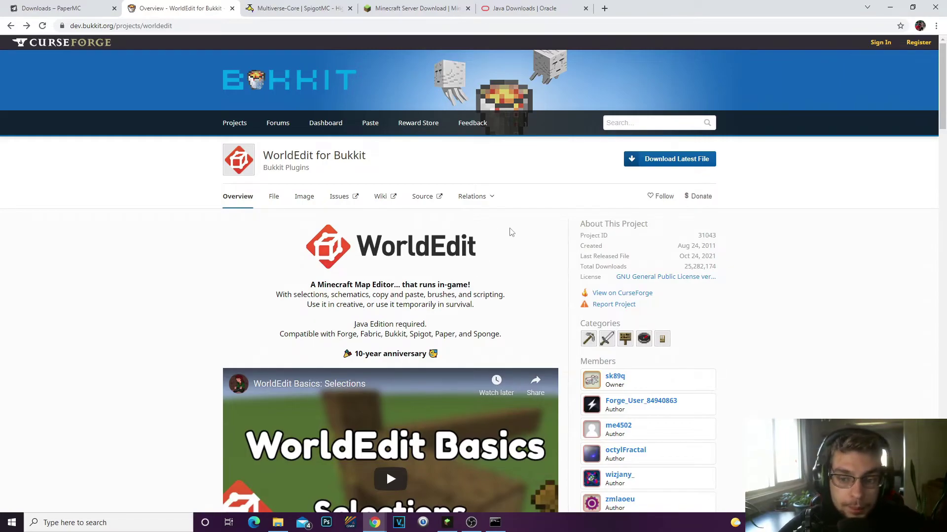
# - Choose WorldEdit 7.2.7 (1.13.2 - 1.17.1) from the Files list and download its jar
pyautogui.click(271, 196)
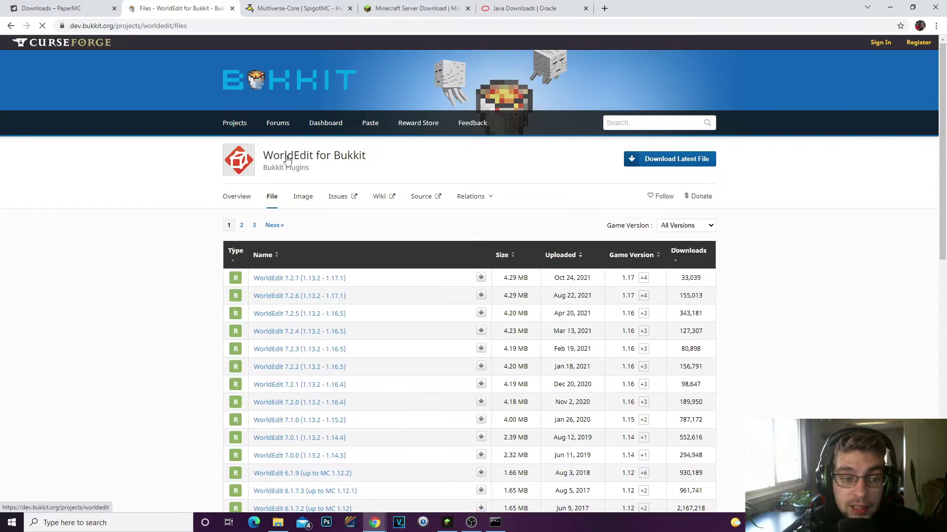
pyautogui.scroll(-1, 306, 274)
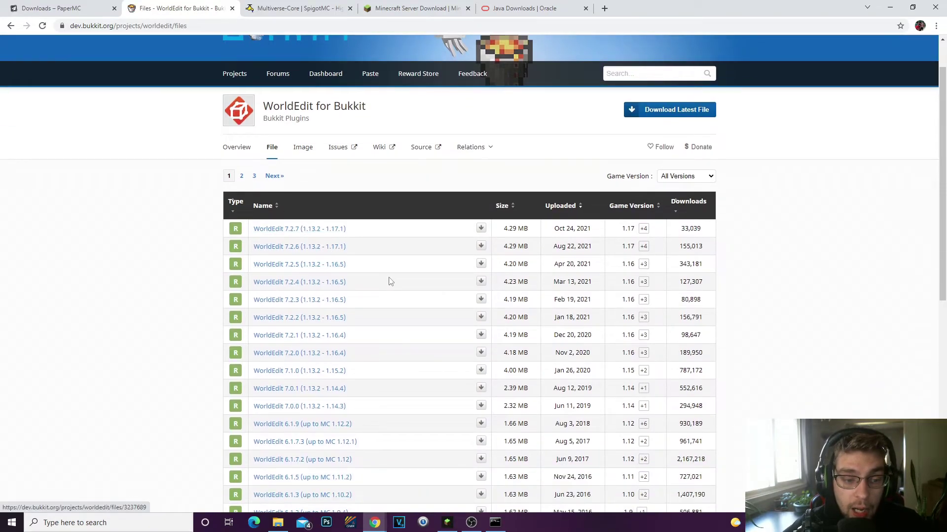
pyautogui.click(298, 230)
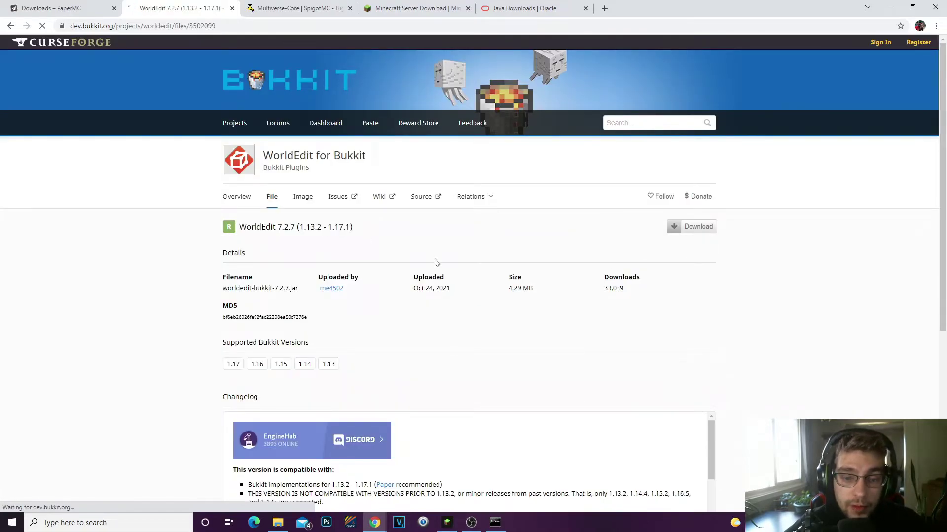
pyautogui.click(696, 226)
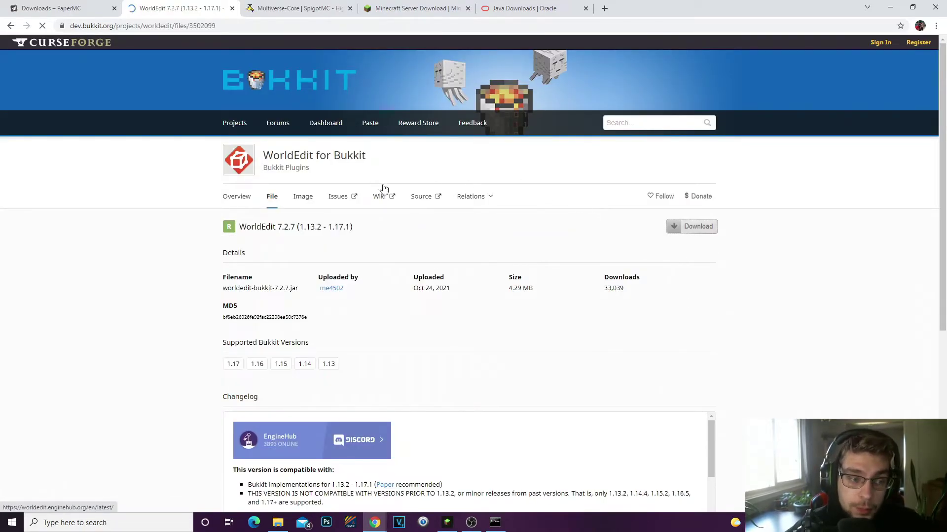
# - Keep the WorldEdit jar, then download and keep the Multiverse-Core 4.3.1 jar
pyautogui.click(374, 521)
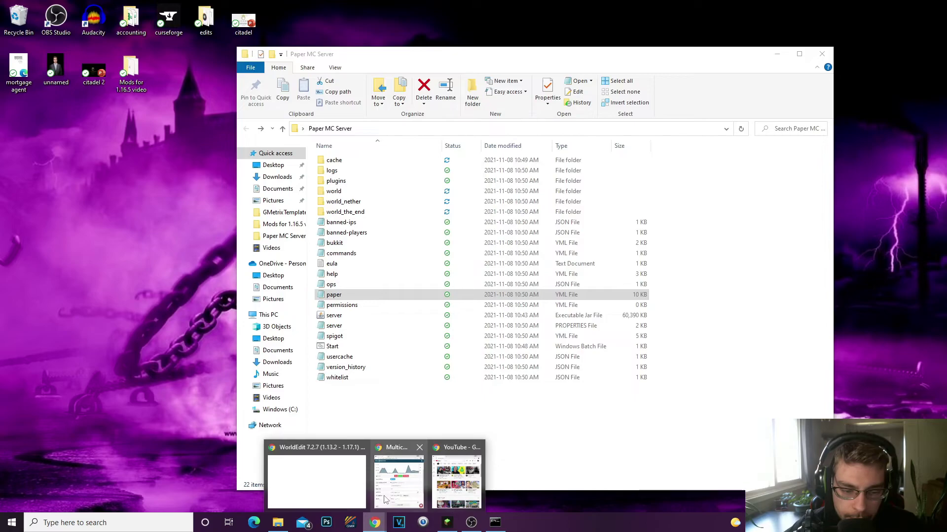
pyautogui.click(301, 480)
pyautogui.click(295, 8)
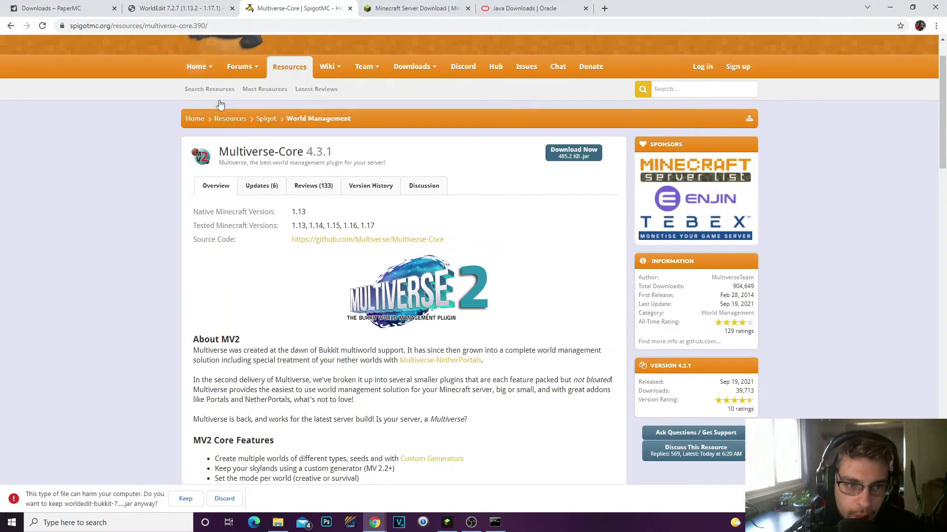
pyautogui.click(186, 498)
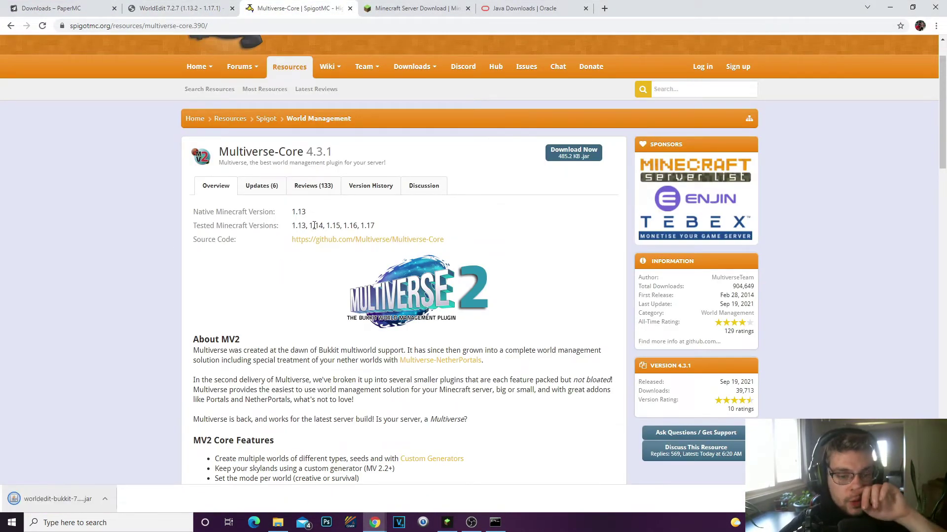
pyautogui.click(580, 164)
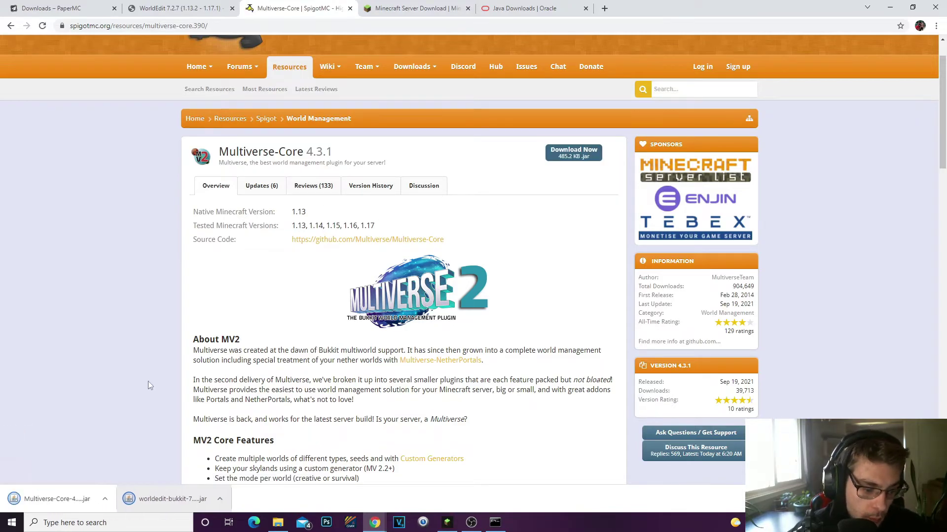
pyautogui.click(185, 498)
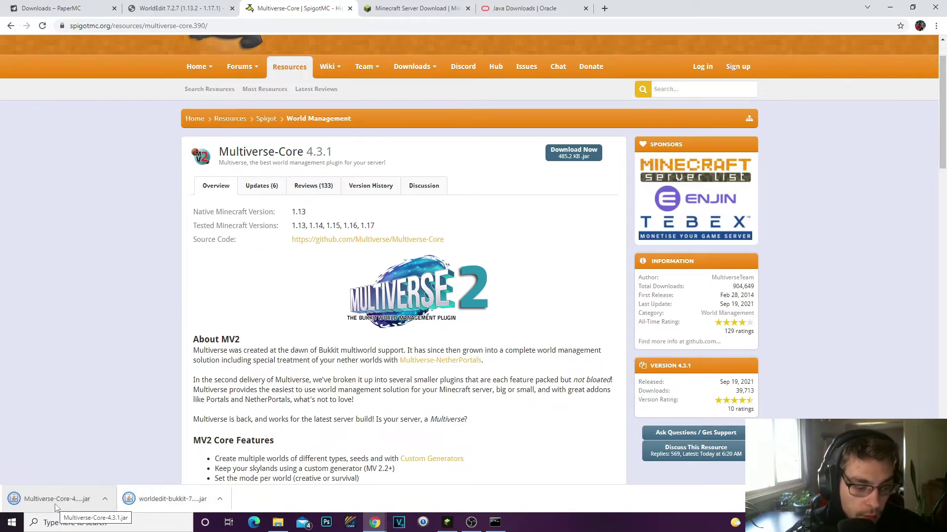
# - Flip through the other browser tabs and shrink Chrome into a smaller window
pyautogui.click(417, 8)
pyautogui.click(492, 4)
pyautogui.click(296, 8)
pyautogui.moveTo(690, 8); pyautogui.dragTo(585, 26)
# - Drag the Multiverse-Core jar from the browser onto the desktop and minimize Chrome
pyautogui.click(495, 523)
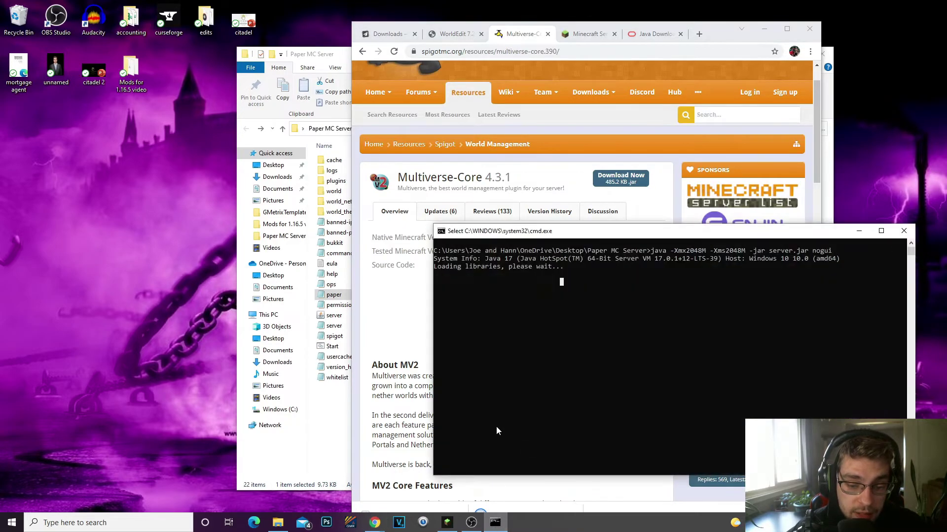
pyautogui.click(713, 39)
pyautogui.moveTo(693, 23); pyautogui.dragTo(700, 3)
pyautogui.moveTo(416, 495); pyautogui.dragTo(158, 325)
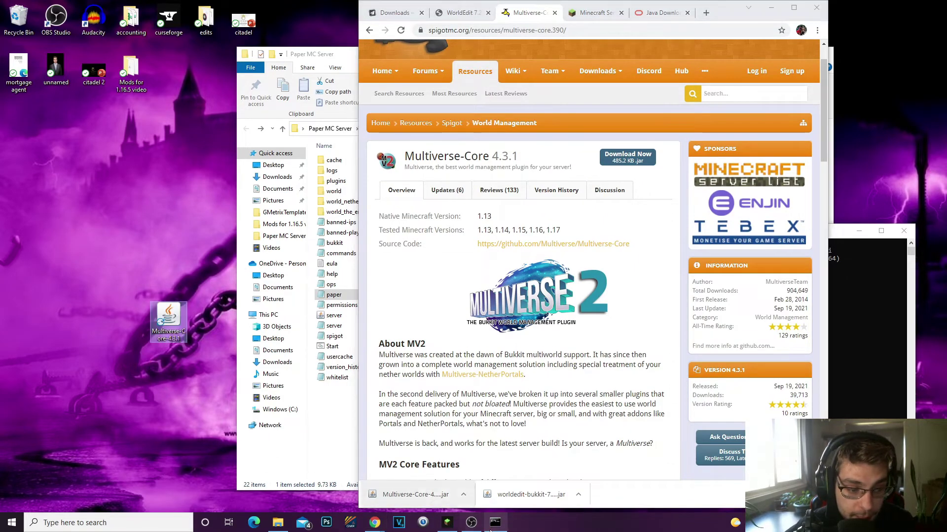
pyautogui.click(771, 7)
pyautogui.scroll(5, 556, 347)
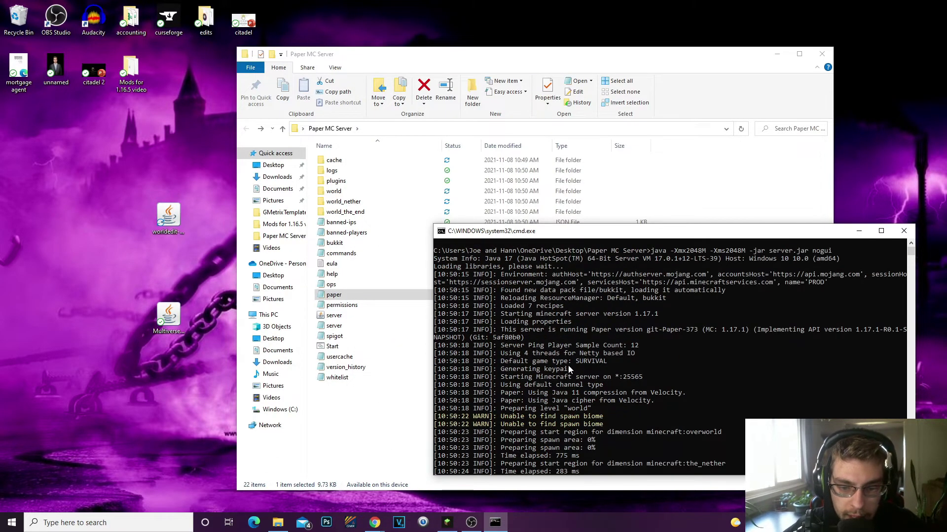
pyautogui.scroll(-3, 572, 370)
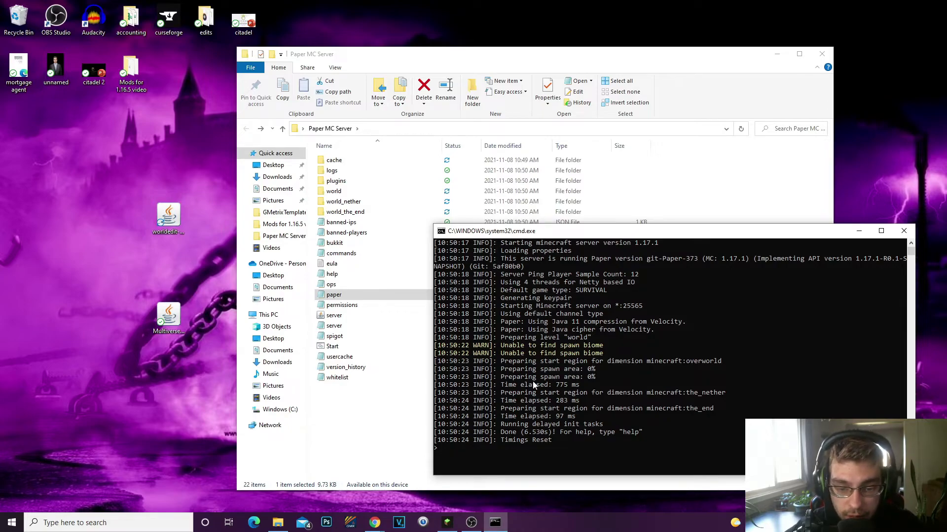
# - Enter stop in the server console to shut the Paper server down
pyautogui.click(512, 433)
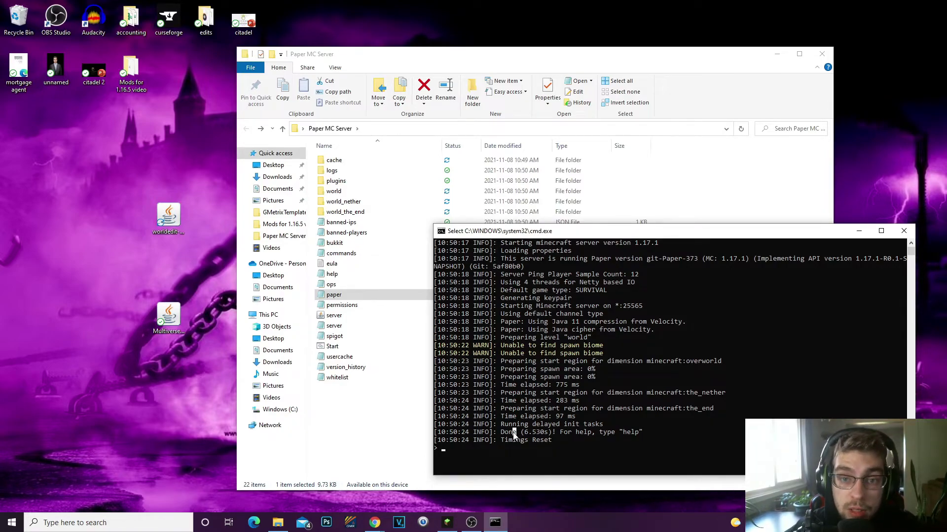
pyautogui.click(553, 464)
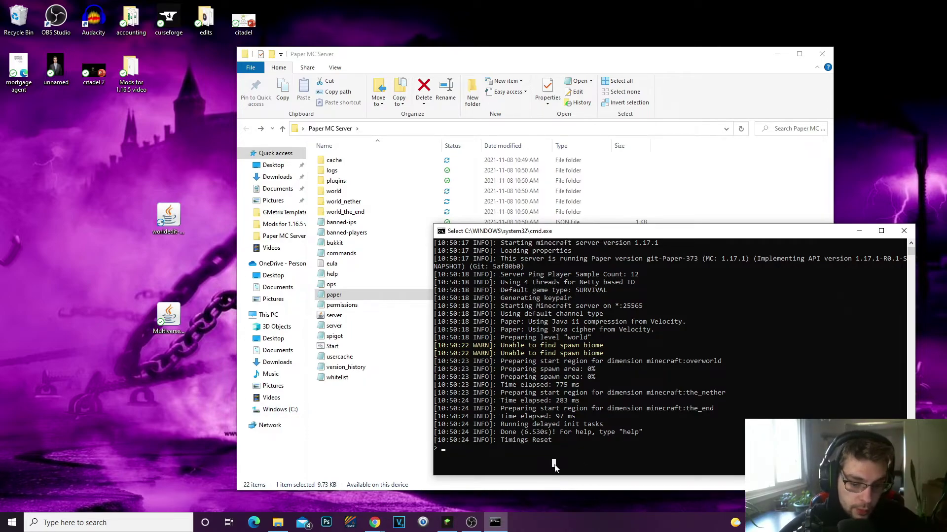
pyautogui.write('stop')
pyautogui.press('Return')
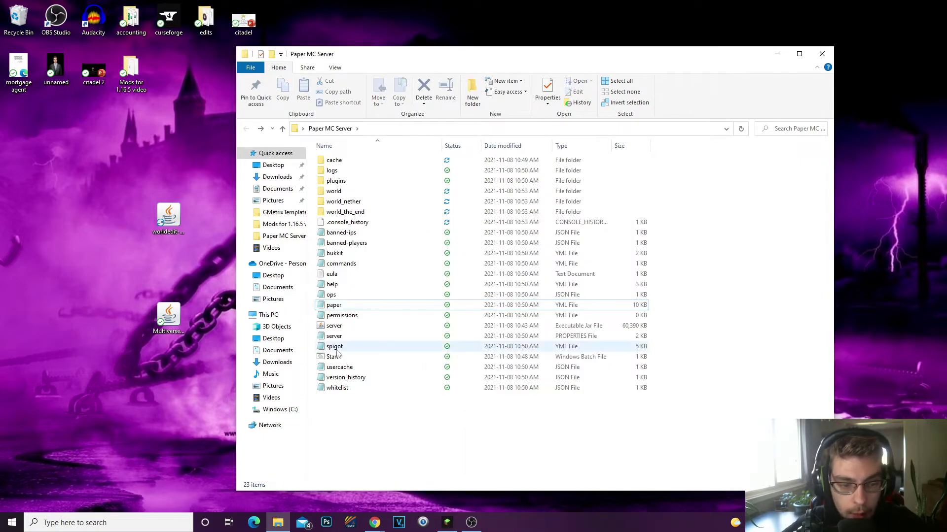
# - Move the folder window aside and gather the Multiverse-Core and worldedit jars together on the desktop
pyautogui.moveTo(447, 438); pyautogui.dragTo(402, 165)
pyautogui.click(635, 434)
pyautogui.hotkey('ctrl', 'a')
pyautogui.moveTo(558, 63); pyautogui.dragTo(641, 61)
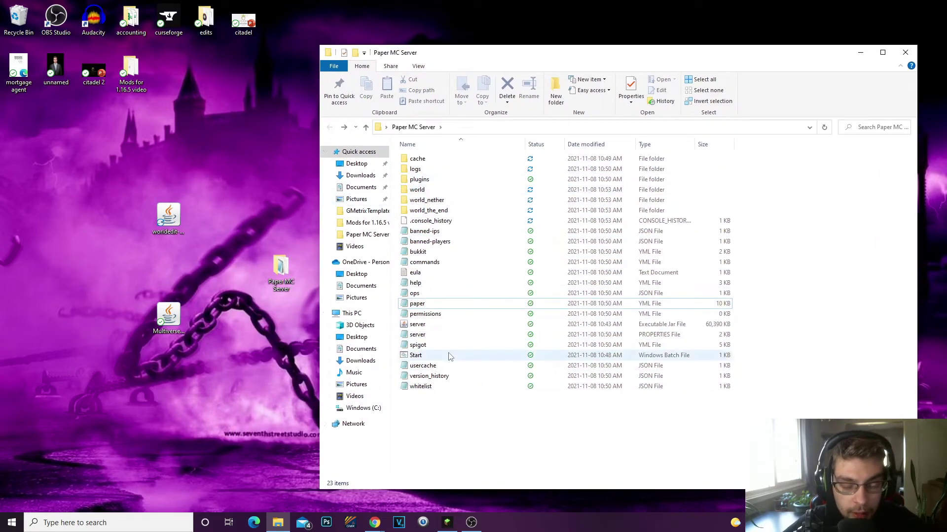
pyautogui.moveTo(166, 313); pyautogui.dragTo(239, 215)
pyautogui.moveTo(136, 183); pyautogui.dragTo(168, 172)
pyautogui.moveTo(178, 223); pyautogui.dragTo(178, 272)
pyautogui.moveTo(158, 167)
pyautogui.mouseDown()
pyautogui.moveTo(155, 193)
pyautogui.moveTo(154, 180)
pyautogui.mouseUp()
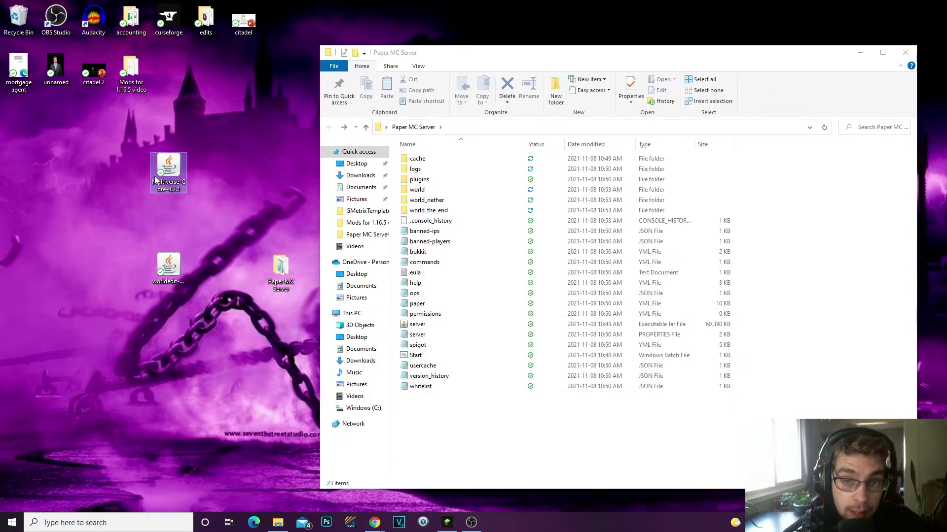
# - Move both plugin jars into the plugins folder and confirm they sit beside bStats
pyautogui.doubleClick(469, 180)
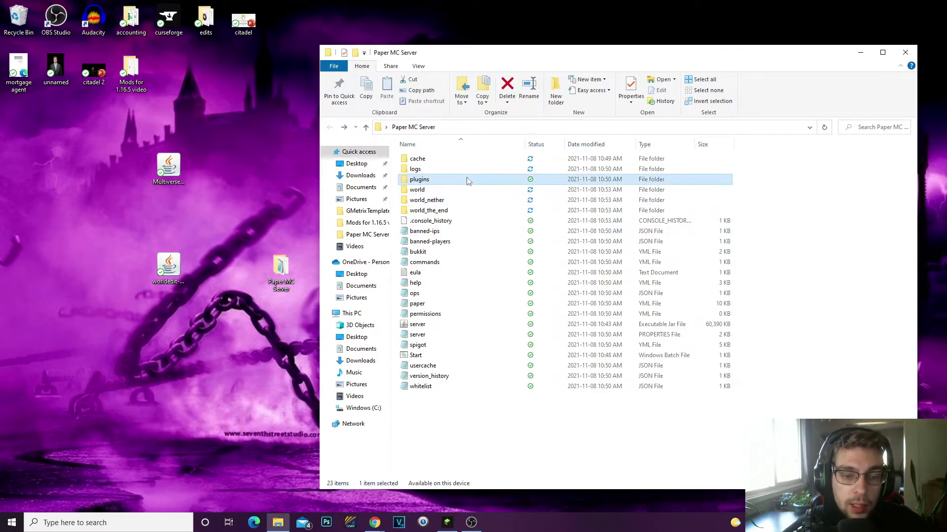
pyautogui.moveTo(196, 311); pyautogui.dragTo(469, 274)
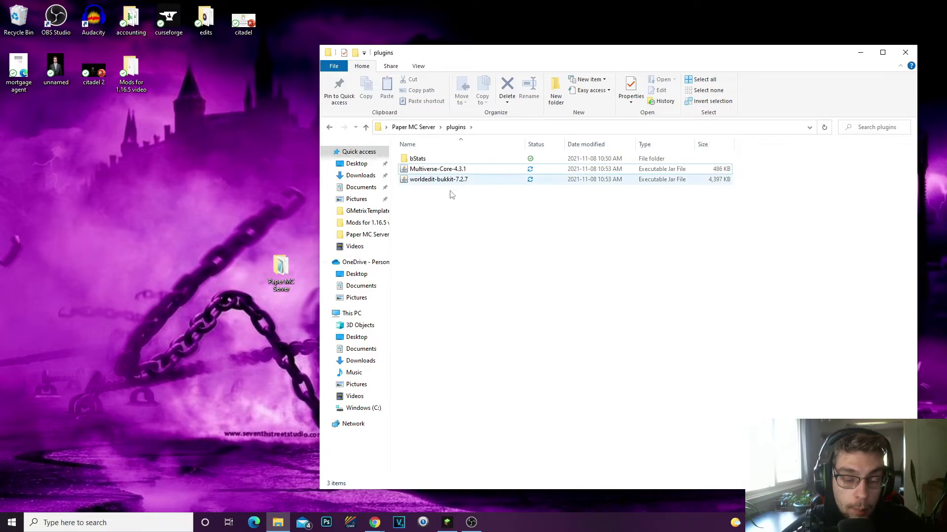
pyautogui.click(326, 127)
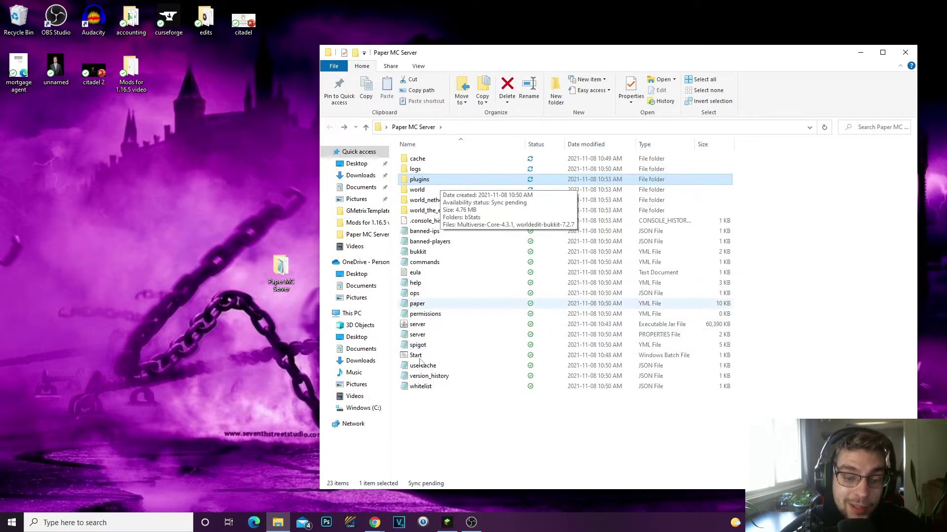
pyautogui.click(465, 354)
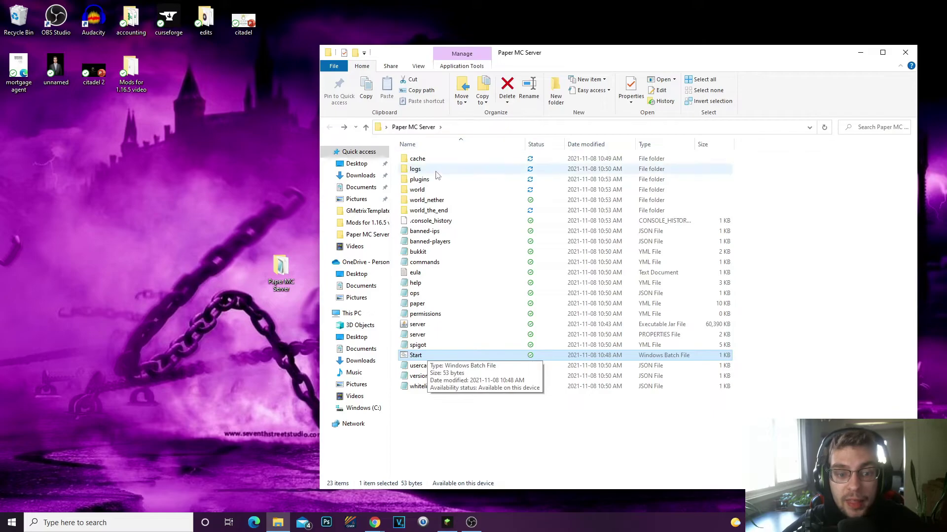
pyautogui.doubleClick(463, 180)
# - Relaunch the Paper server with Start.bat so it loads WorldEdit 7.2.7
pyautogui.click(329, 126)
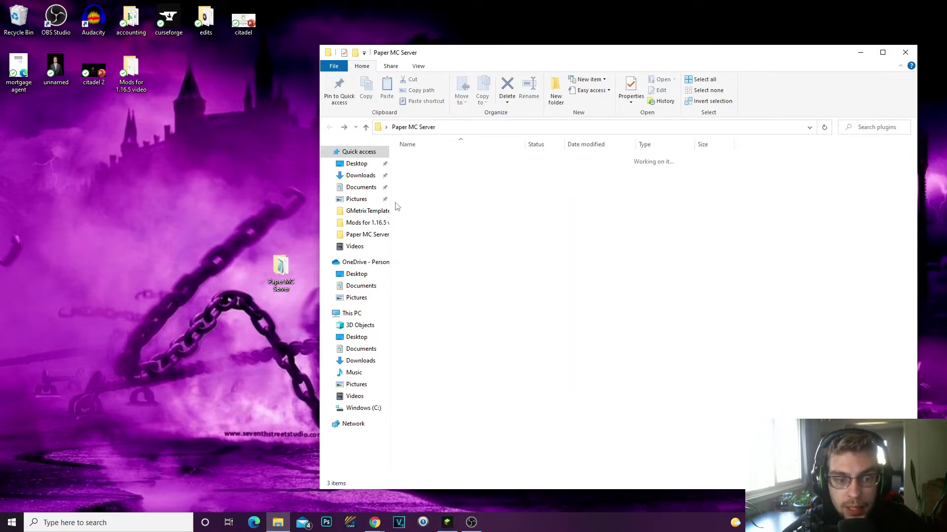
pyautogui.click(422, 365)
pyautogui.doubleClick(420, 357)
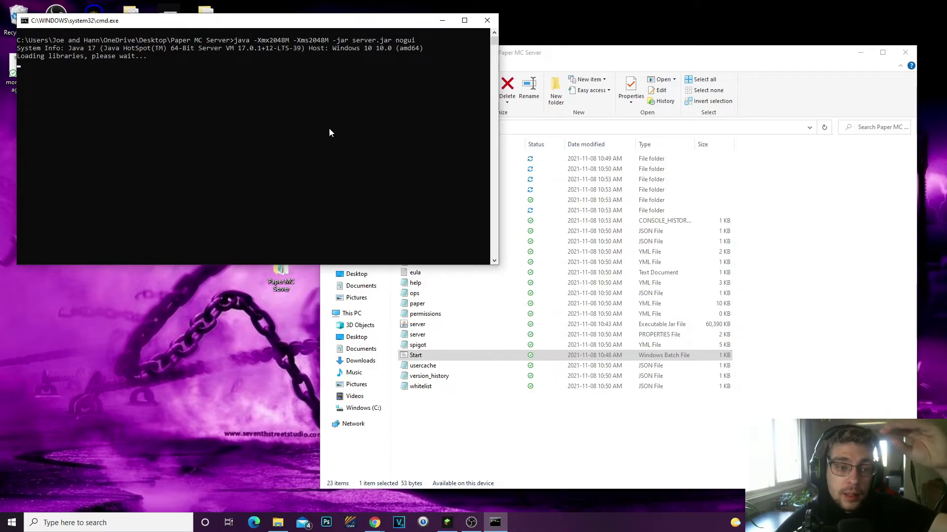
pyautogui.click(613, 177)
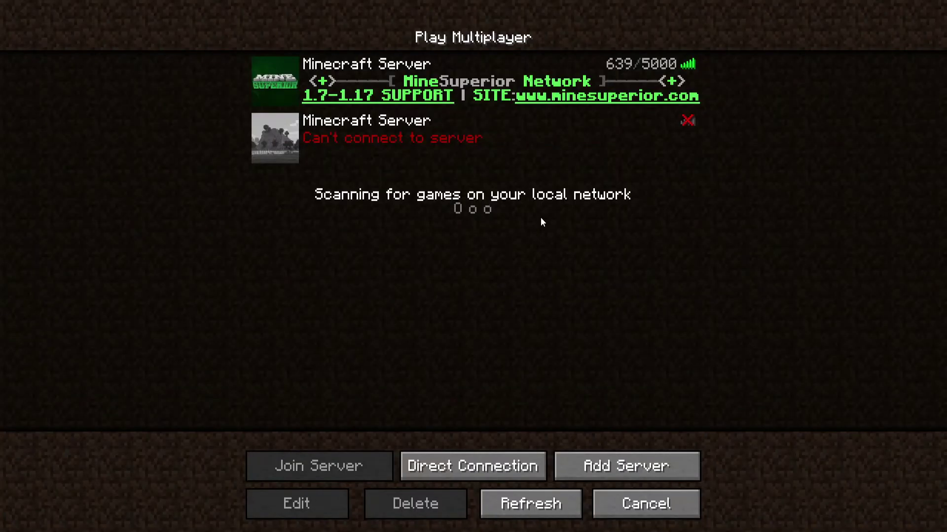
# - Add a multiplayer server with address 0 and select it, showing 0/20 players online
pyautogui.click(607, 461)
pyautogui.click(544, 363)
pyautogui.click(598, 460)
pyautogui.click(501, 190)
pyautogui.write('0')
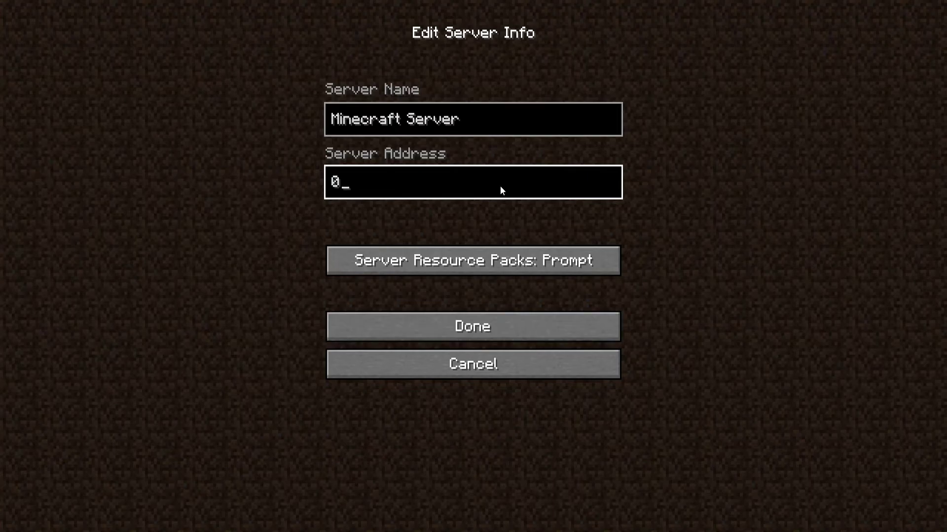
pyautogui.click(448, 323)
pyautogui.click(543, 214)
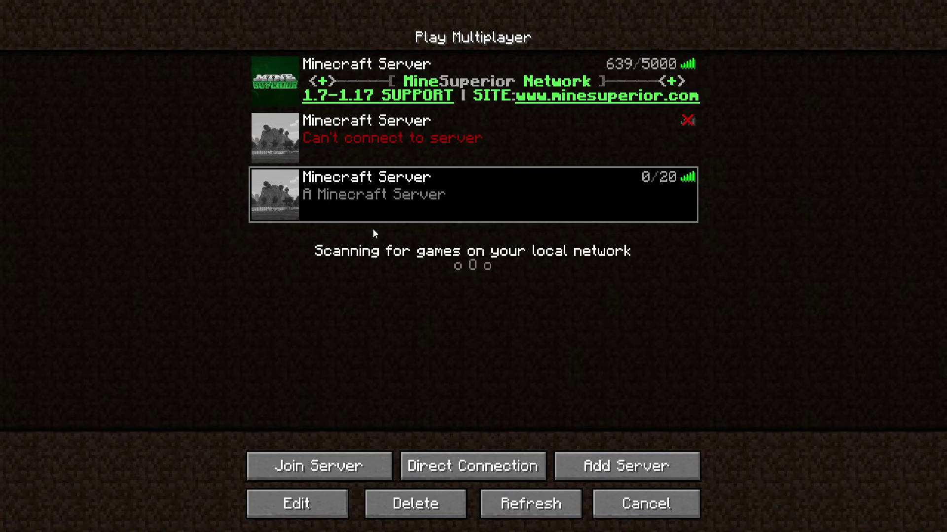
pyautogui.moveTo(378, 199)
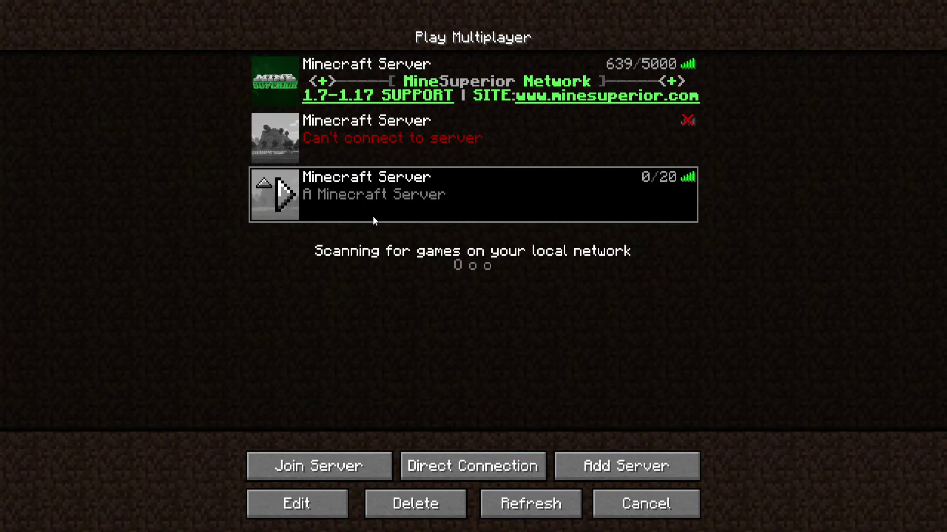
# - Join the local server and run //wand to get the WorldEdit selection axe
pyautogui.click(355, 463)
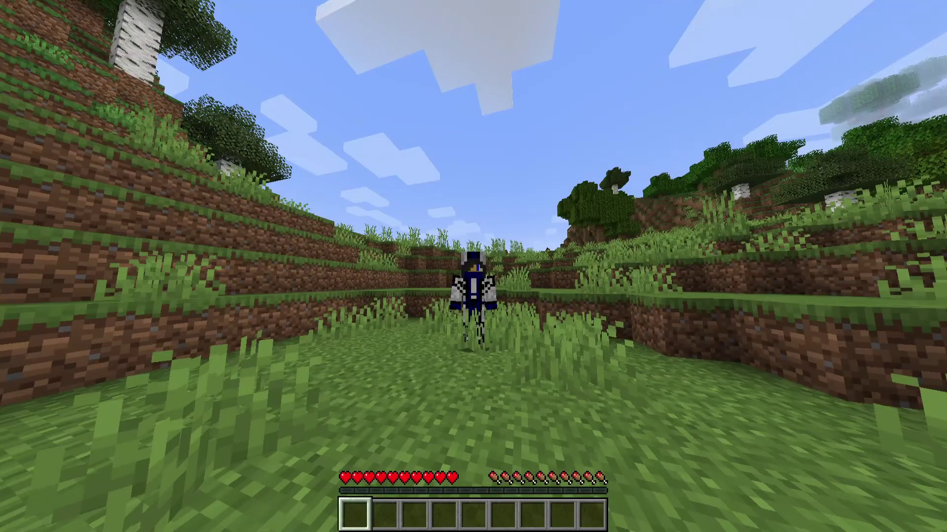
pyautogui.press('F1')
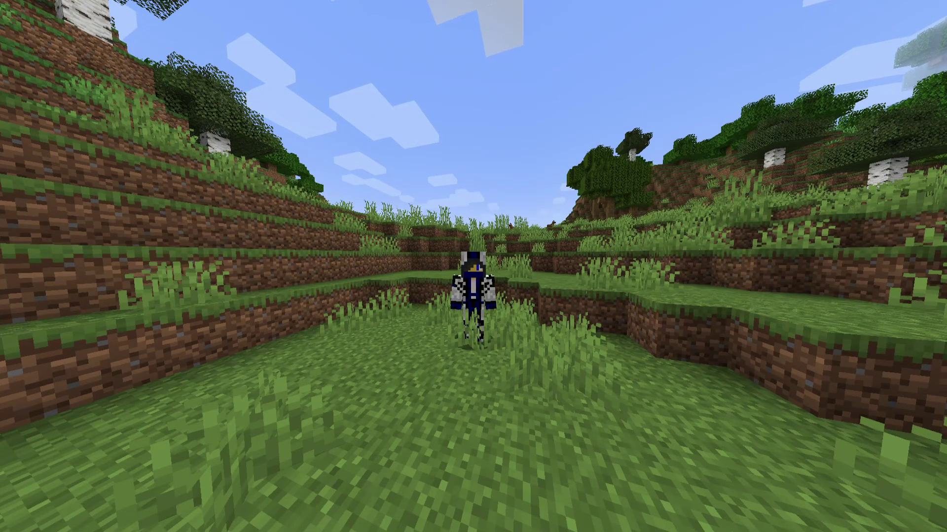
pyautogui.press('F5')
pyautogui.press('F1')
pyautogui.press('/')
pyautogui.write('wand')
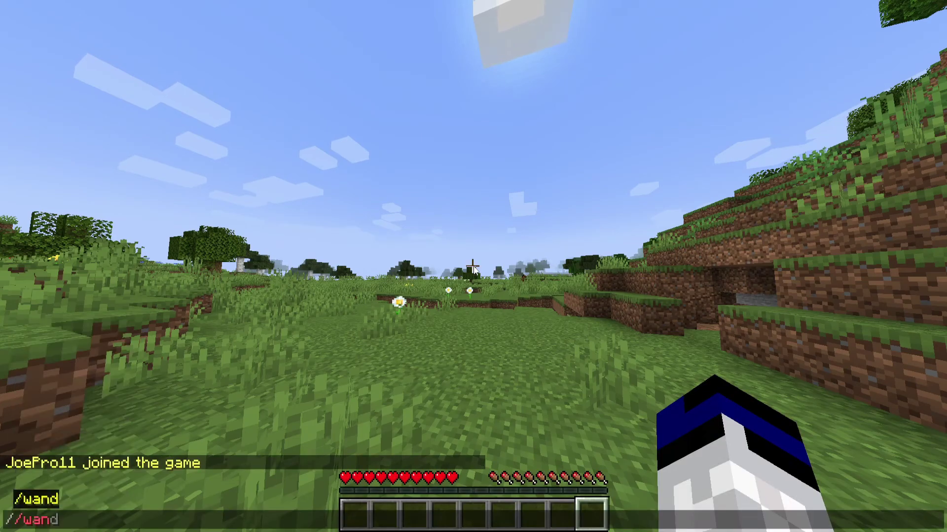
pyautogui.press('Return')
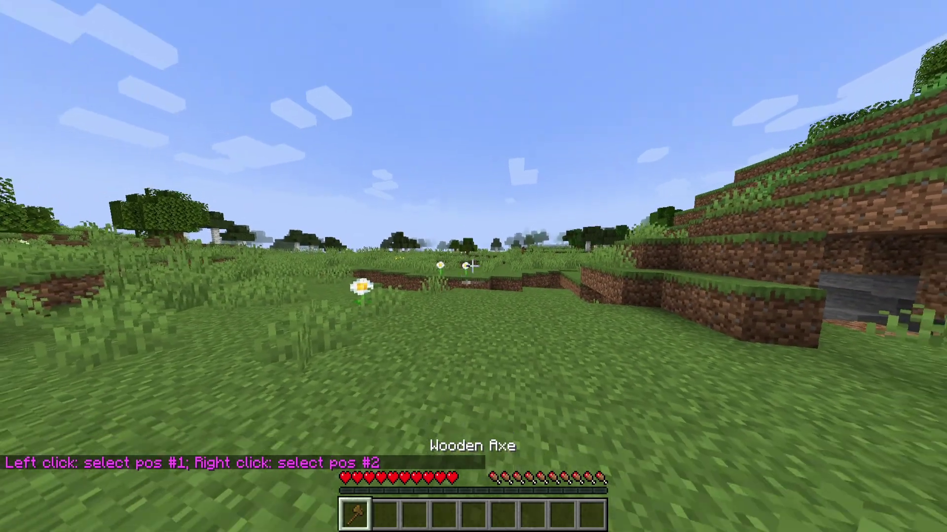
# - Run /mvcreate and review Multiverse's create command help in chat
pyautogui.press('/')
pyautogui.write('/mvcreate')
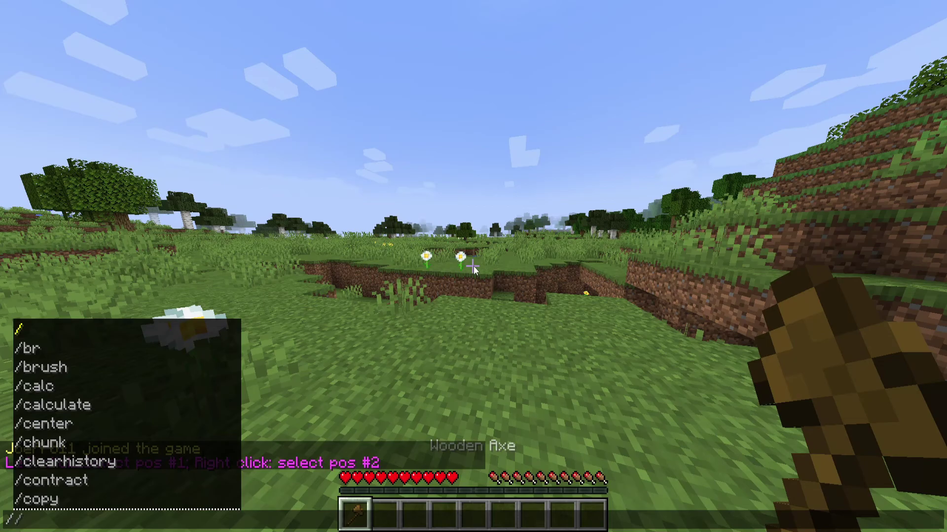
pyautogui.press('BackSpace')
pyautogui.write('mvcreate')
pyautogui.press('Return')
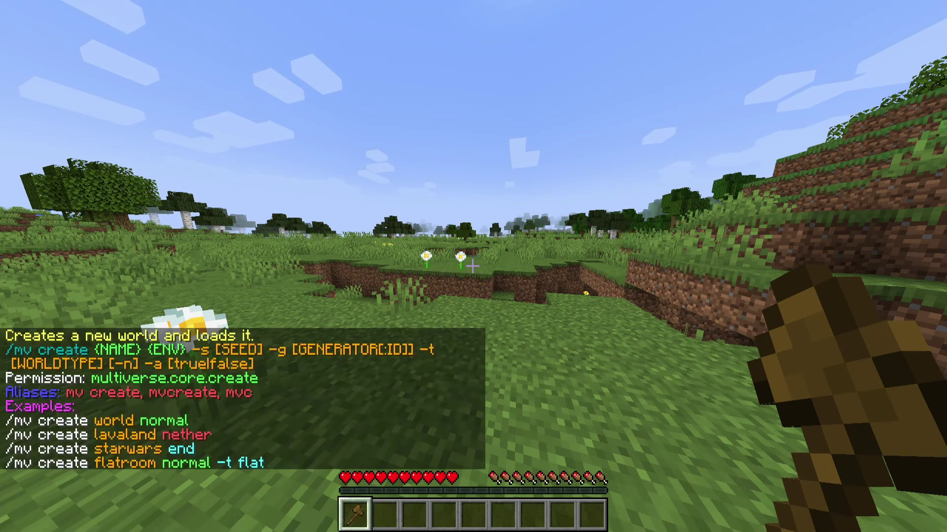
pyautogui.press('t')
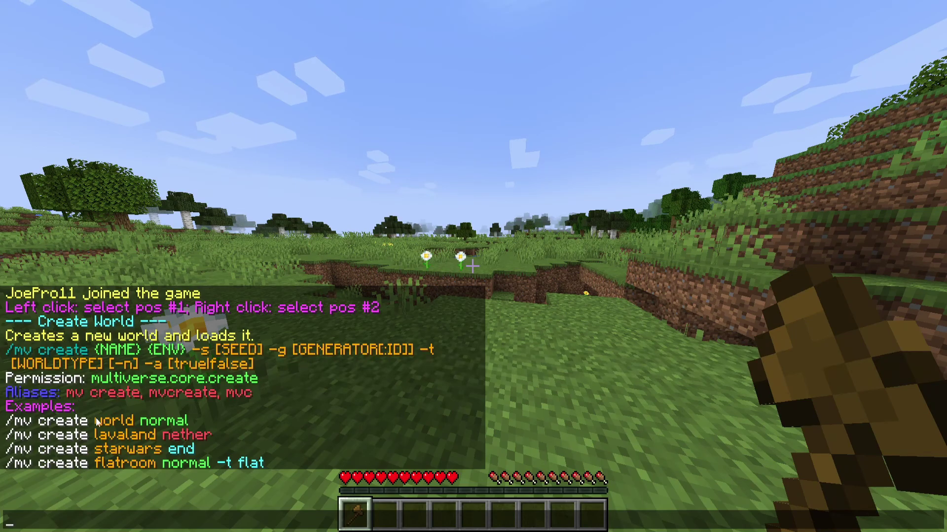
pyautogui.press('Escape')
# - Switch to hotbar slot 3 and lower the field of view in Options
pyautogui.press('3')
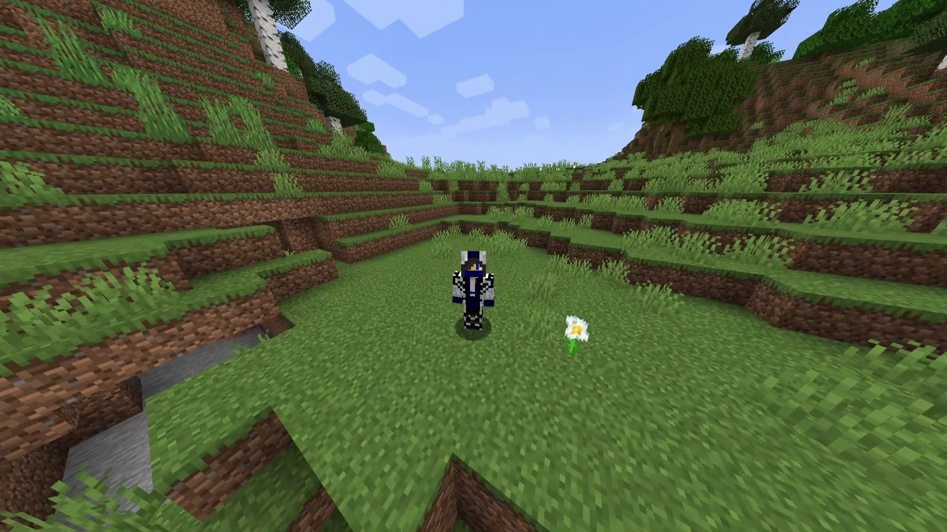
pyautogui.press('Escape')
pyautogui.click(415, 275)
pyautogui.moveTo(418, 100); pyautogui.dragTo(246, 99)
pyautogui.press('Escape')
pyautogui.press('Escape')
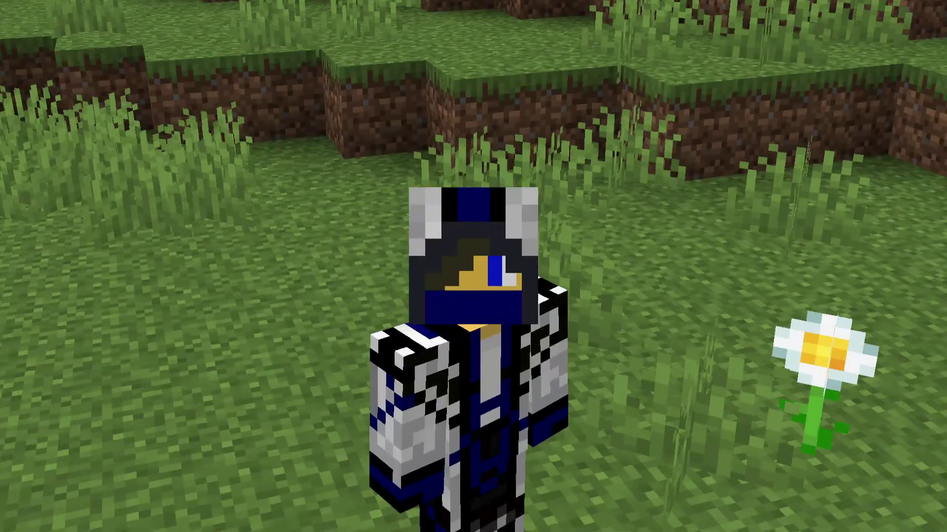